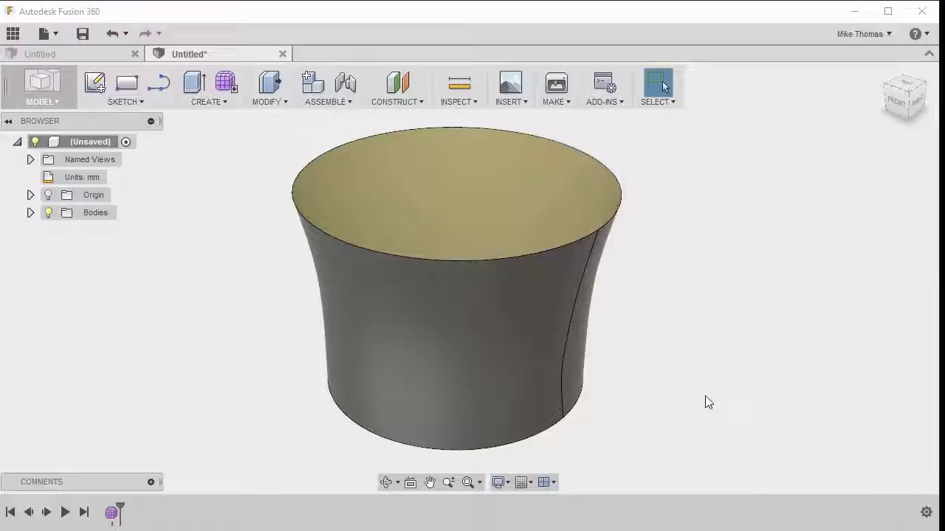
Tilt the view and reopen the cup's Form feature from the timeline for T-spline editing
{"action": "middle_click_drag", "start_coordinate": [648, 316], "coordinate": [641, 287], "text": "shift"}
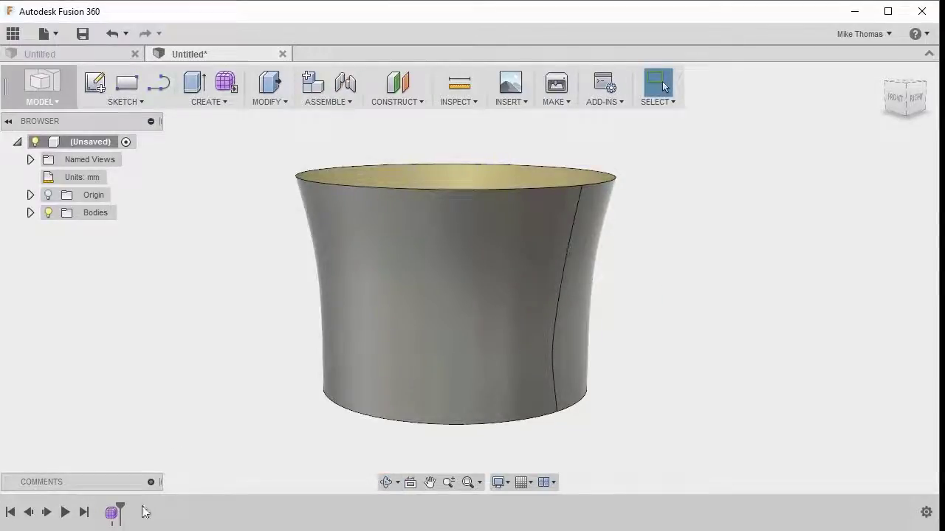
{"action": "double_click", "coordinate": [112, 513]}
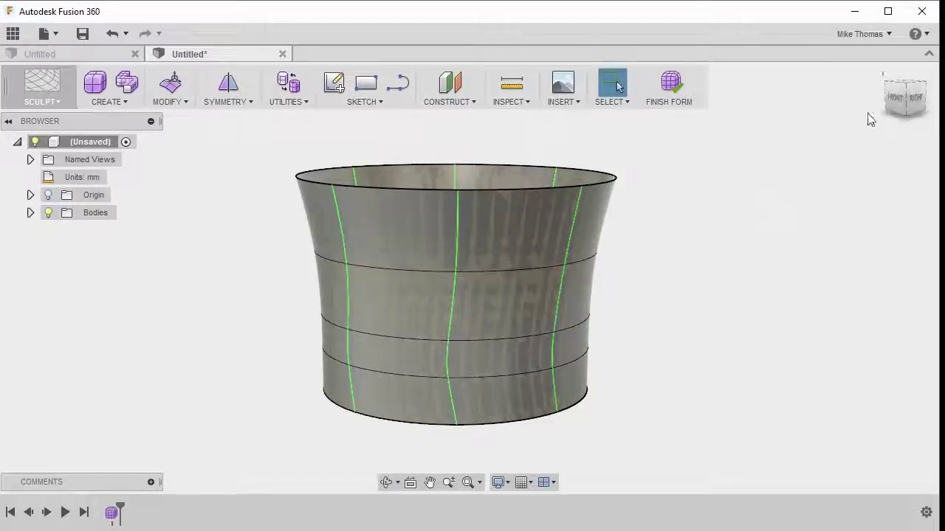
Set the view to the ViewCube's FRONT face and expand the CREATE shape list
{"action": "left_click", "coordinate": [896, 98]}
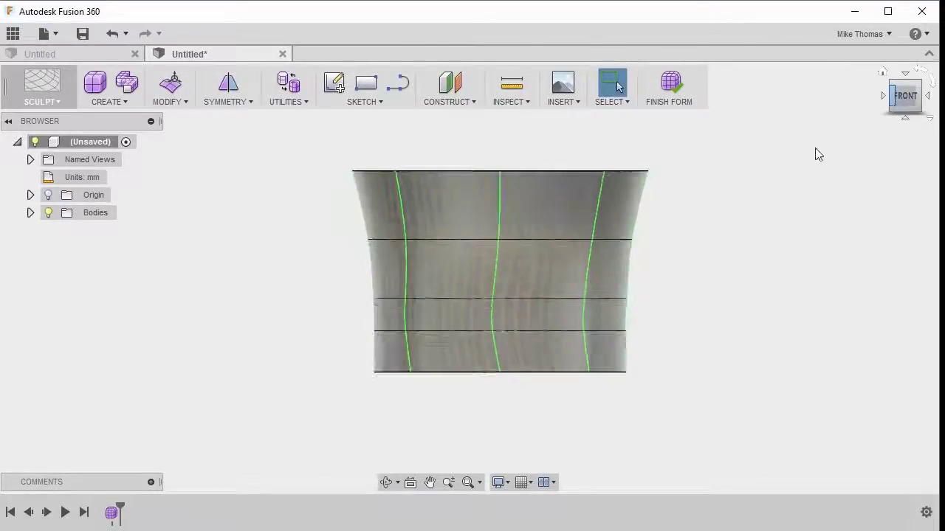
{"action": "left_click", "coordinate": [129, 102]}
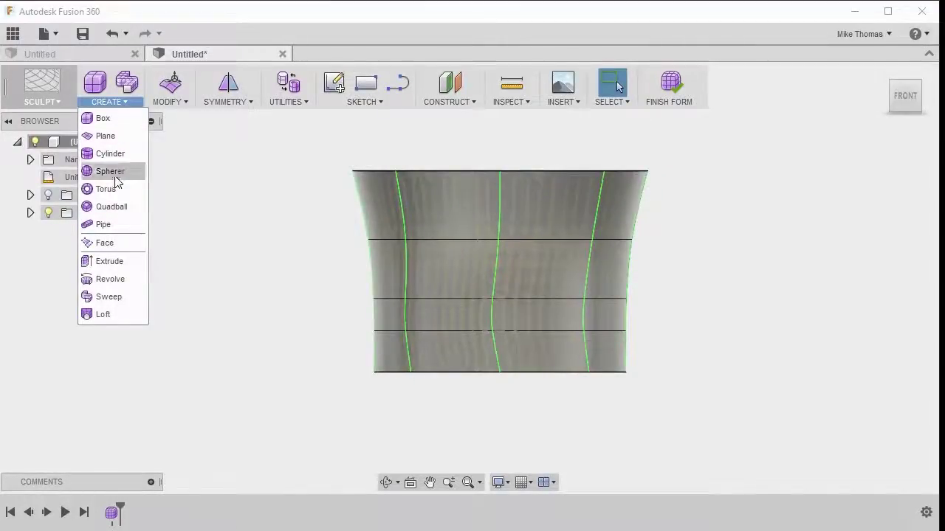
Start a torus and centre it on the cup's right edge
{"action": "left_click", "coordinate": [112, 189]}
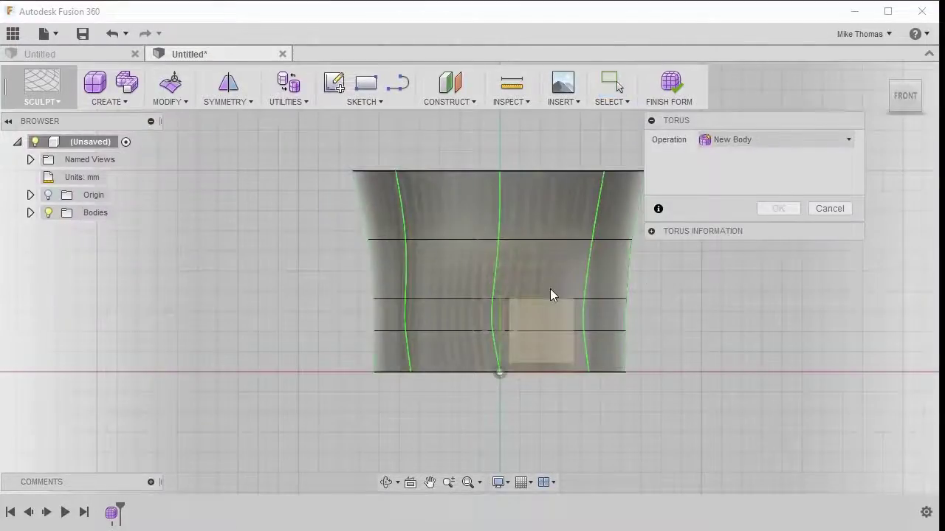
{"action": "left_click", "coordinate": [661, 273]}
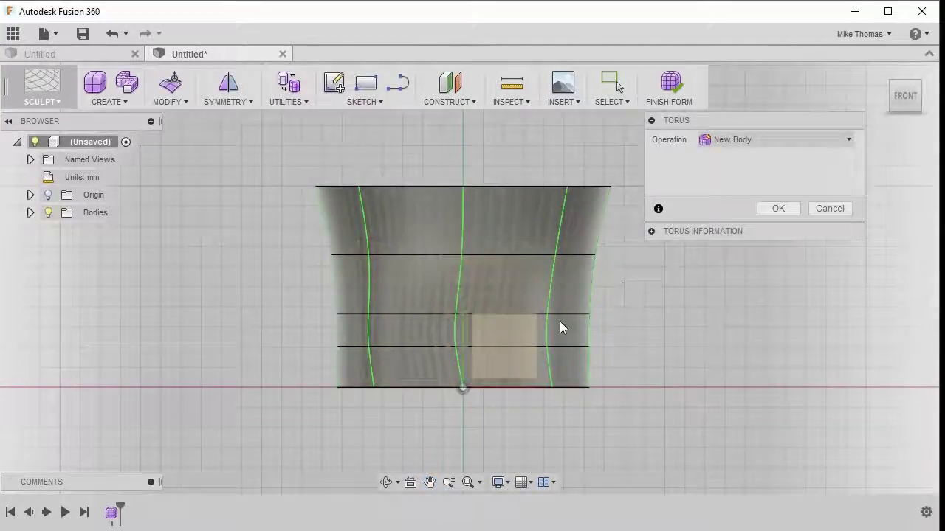
{"action": "left_click", "coordinate": [519, 337]}
{"action": "left_click", "coordinate": [604, 286]}
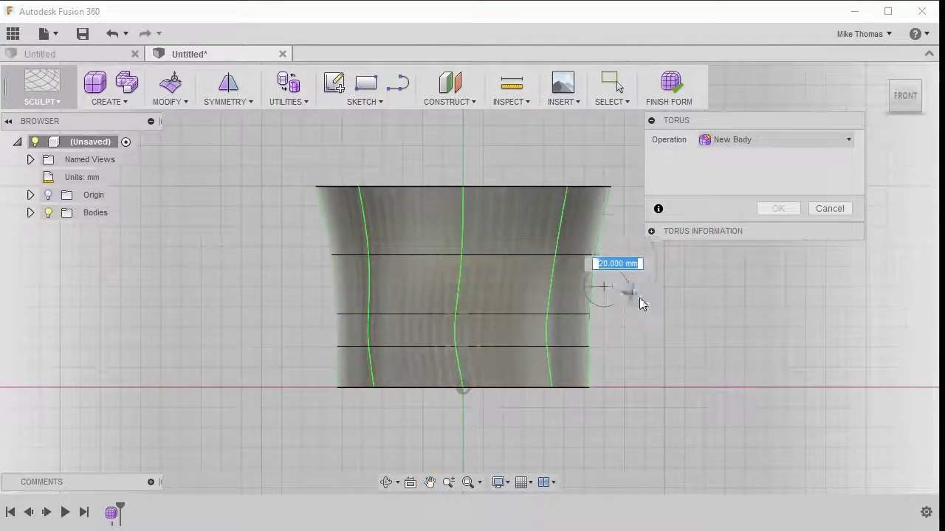
Size the torus to 70 mm across with a 15 mm tube and adjust its face count
{"action": "left_click", "coordinate": [673, 327]}
{"action": "middle_click_drag", "start_coordinate": [743, 349], "coordinate": [686, 369], "text": "shift"}
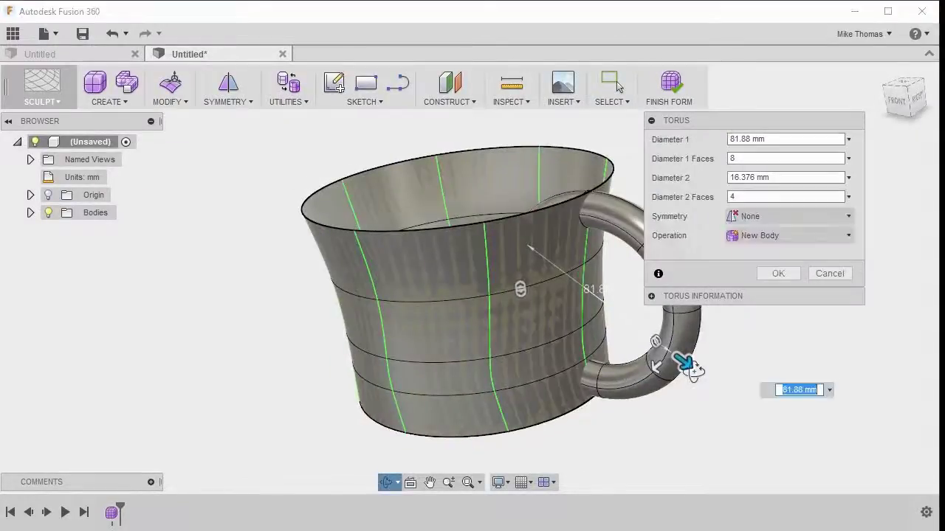
{"action": "type", "text": "70"}
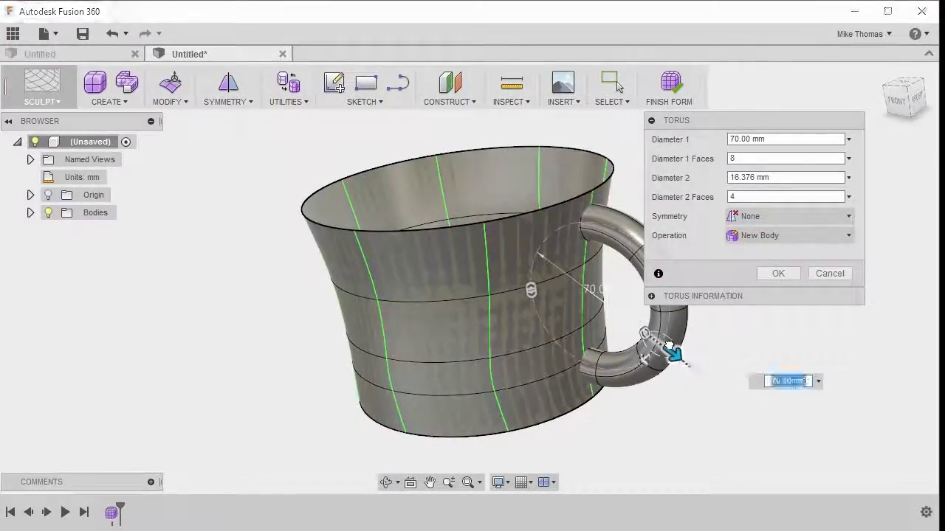
{"action": "left_click_drag", "start_coordinate": [768, 177], "coordinate": [704, 169]}
{"action": "type", "text": "15"}
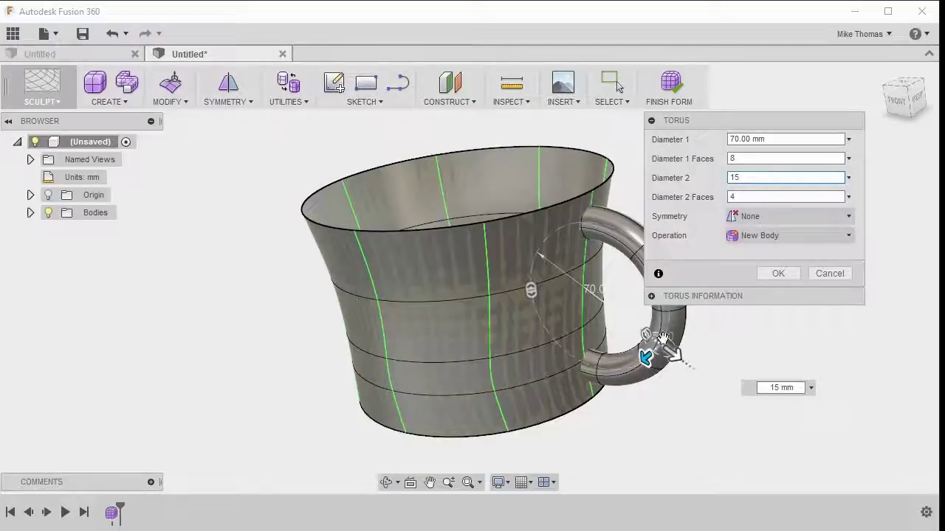
{"action": "left_click_drag", "start_coordinate": [531, 291], "coordinate": [541, 317]}
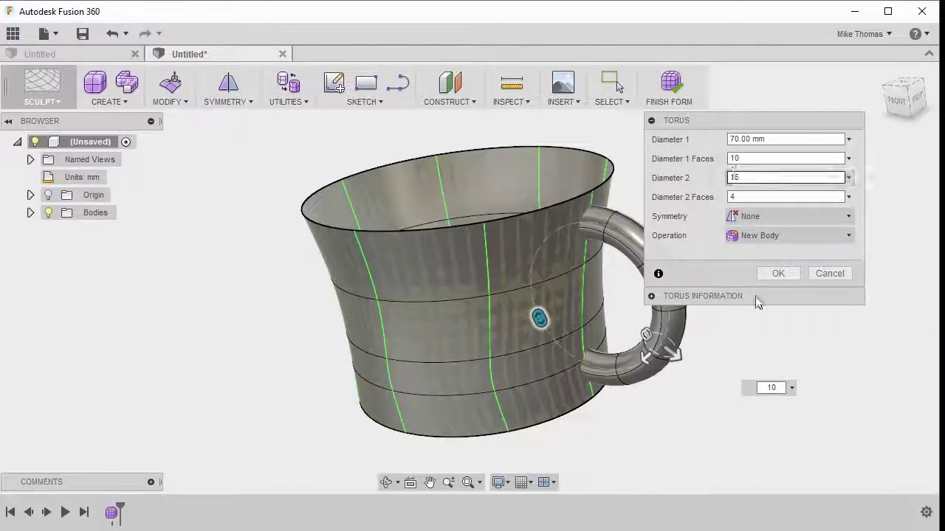
Correct the torus outer diameter to 75 mm and confirm the handle
{"action": "middle_click_drag", "start_coordinate": [739, 318], "coordinate": [709, 324], "text": "shift"}
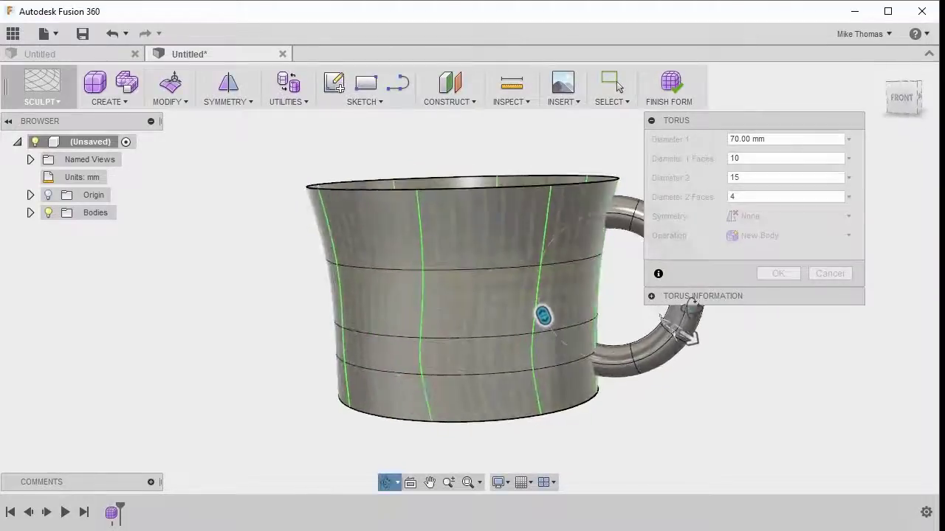
{"action": "left_click", "coordinate": [741, 139]}
{"action": "key", "text": "BackSpace"}
{"action": "type", "text": "5"}
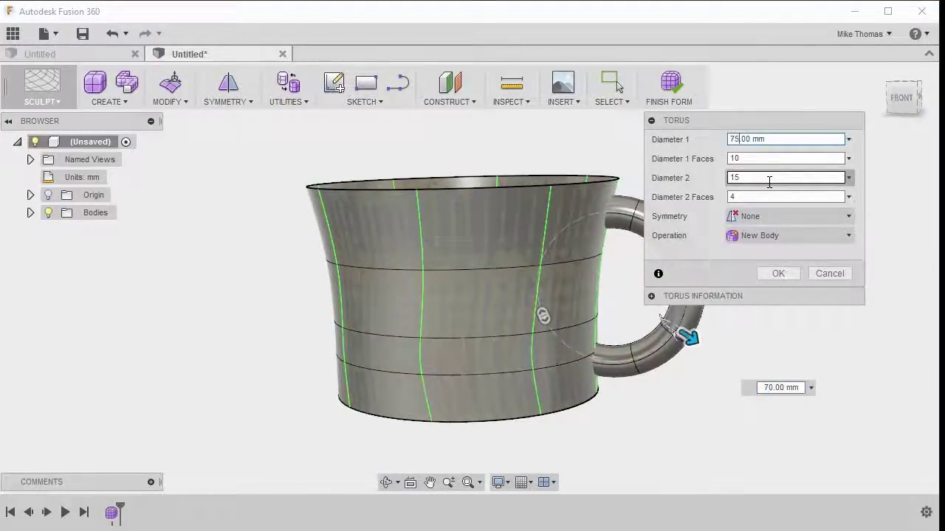
{"action": "left_click", "coordinate": [792, 277]}
{"action": "mouse_move", "coordinate": [776, 238]}
{"action": "middle_mouse_down", "text": "shift"}
{"action": "mouse_move", "coordinate": [764, 209]}
{"action": "mouse_move", "coordinate": [762, 243]}
{"action": "middle_mouse_up", "text": "shift"}
{"action": "key", "text": "Escape"}
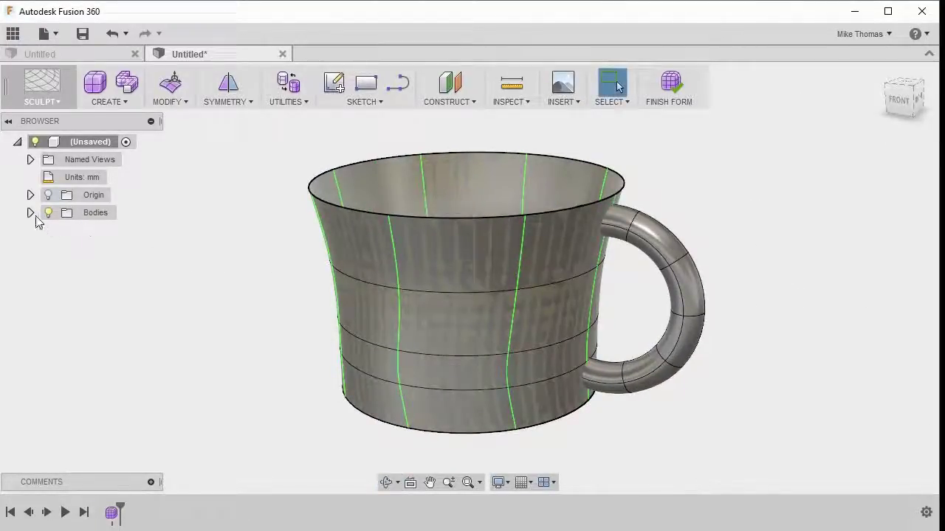
Move the handle body Body2 by an X distance of 5.00 mm
{"action": "left_click", "coordinate": [30, 212]}
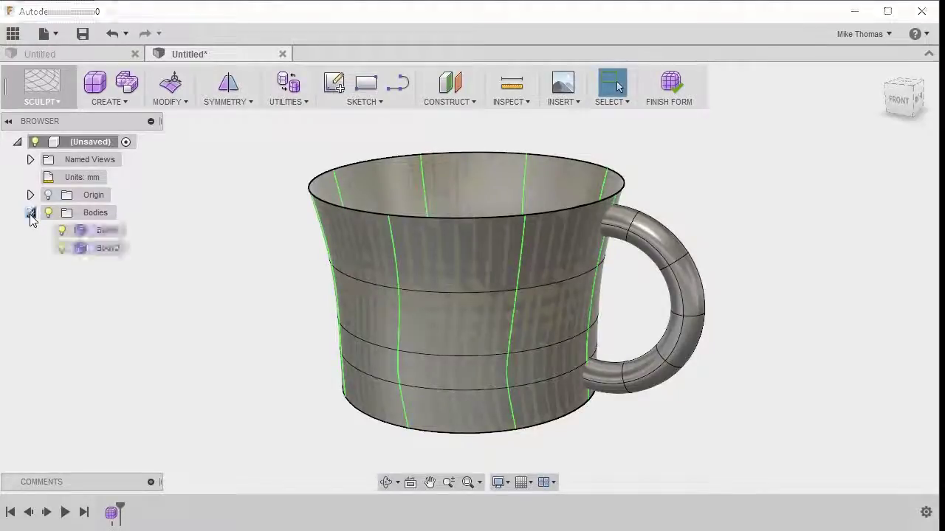
{"action": "right_click", "coordinate": [110, 249]}
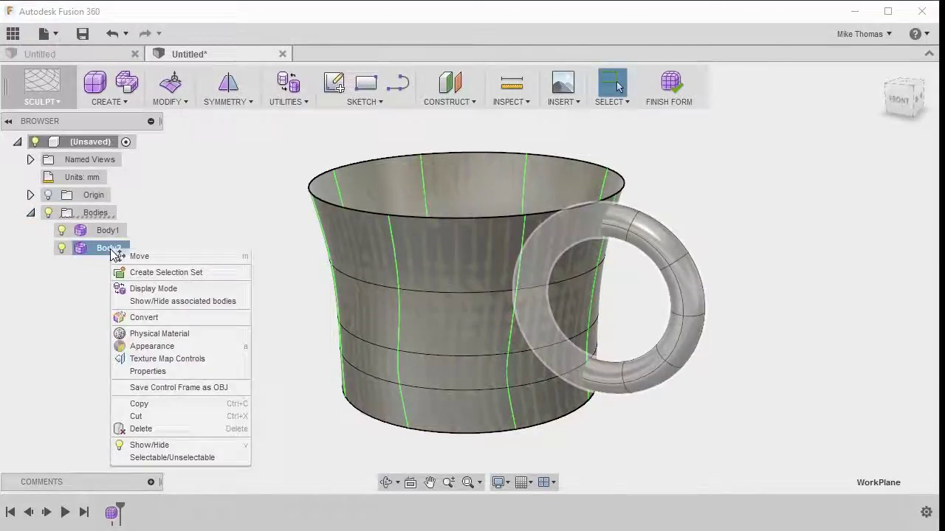
{"action": "left_click", "coordinate": [122, 256]}
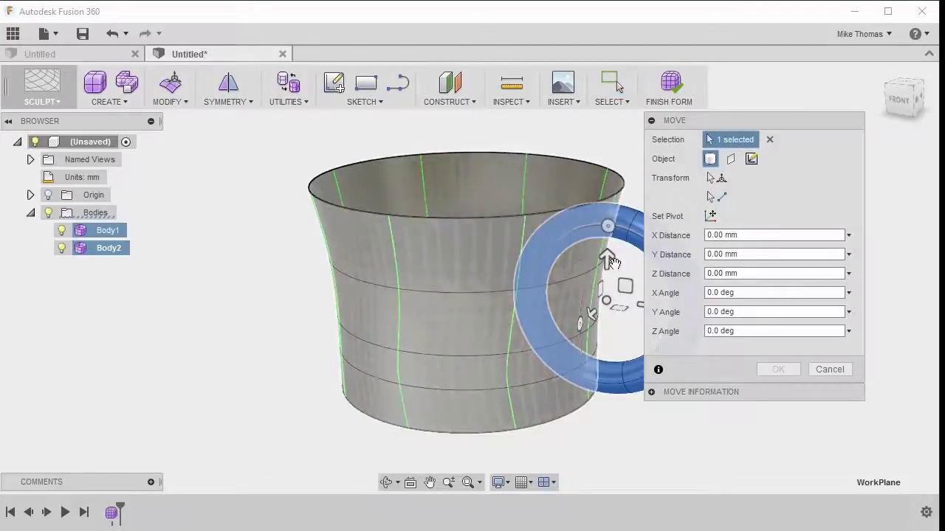
{"action": "mouse_move", "coordinate": [607, 258]}
{"action": "left_mouse_down"}
{"action": "mouse_move", "coordinate": [611, 268]}
{"action": "mouse_move", "coordinate": [607, 251]}
{"action": "left_mouse_up"}
{"action": "left_click", "coordinate": [898, 99]}
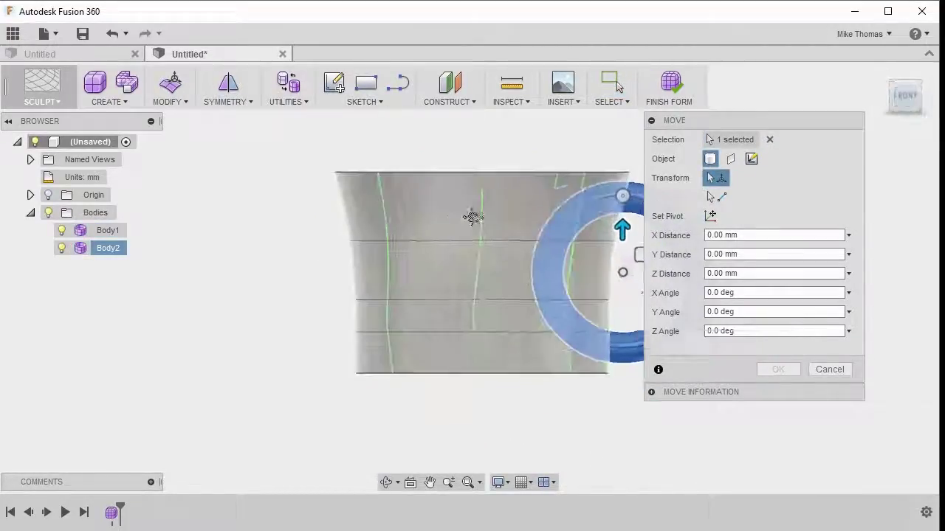
{"action": "left_click_drag", "start_coordinate": [484, 276], "coordinate": [507, 277]}
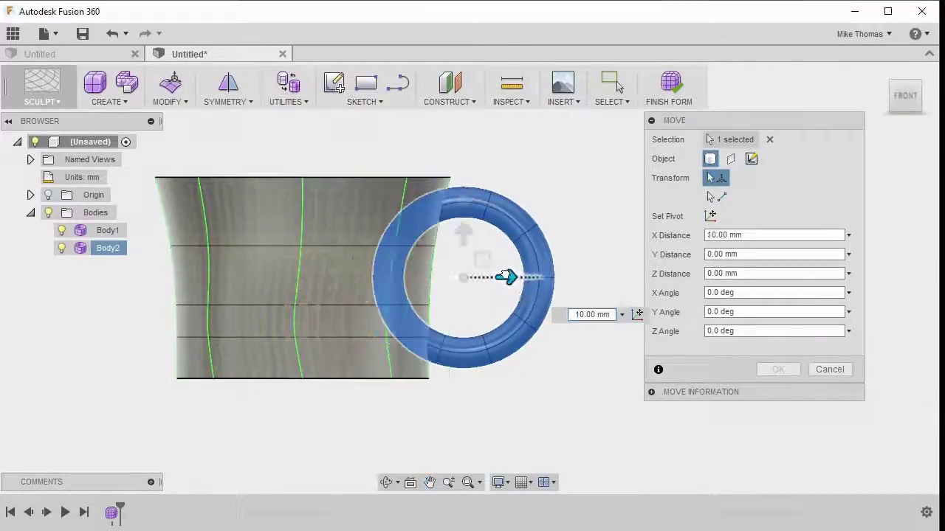
{"action": "triple_click", "coordinate": [717, 236]}
{"action": "type", "text": "5.00 mm"}
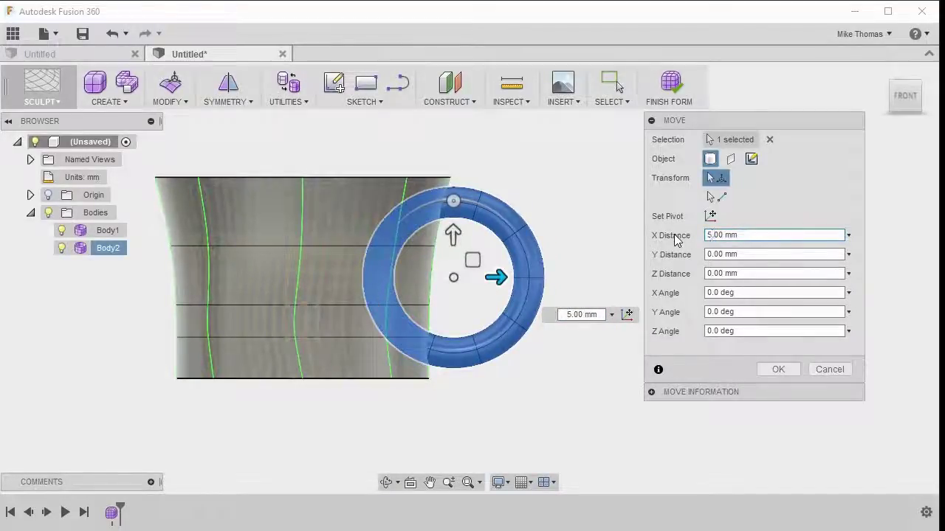
{"action": "left_click", "coordinate": [771, 369]}
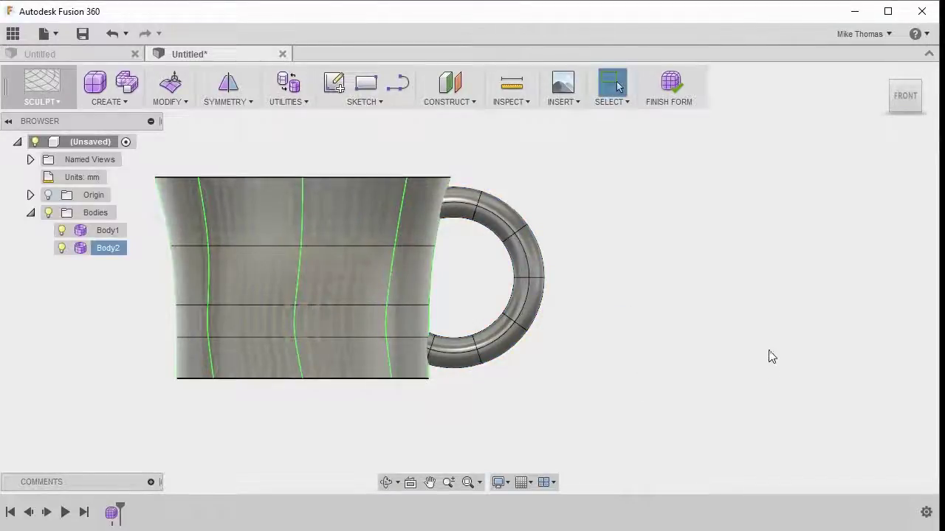
Use Edit Form to drag a handle edge ring outward and upward into a squarer D shape
{"action": "middle_click_drag", "start_coordinate": [685, 299], "coordinate": [660, 333], "text": "shift"}
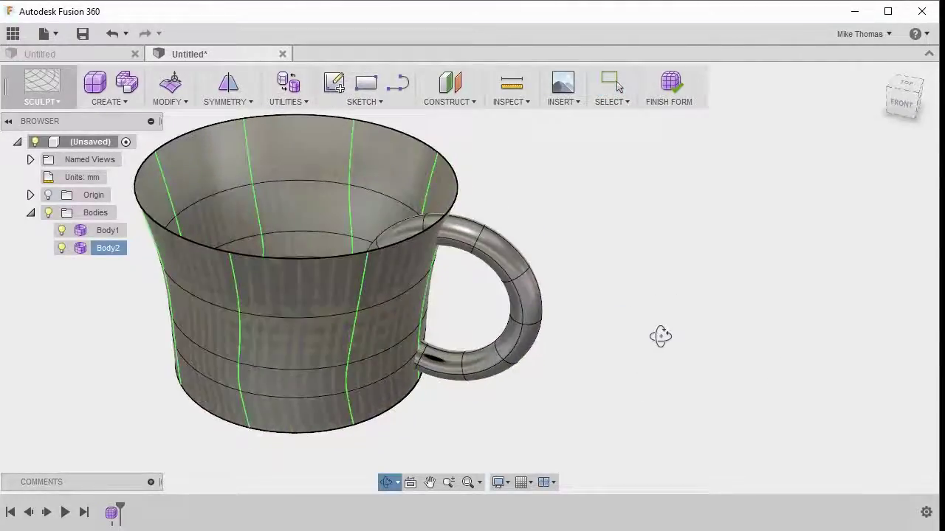
{"action": "scroll", "coordinate": [591, 256], "scroll_direction": "up", "scroll_amount": 2}
{"action": "double_click", "coordinate": [507, 284]}
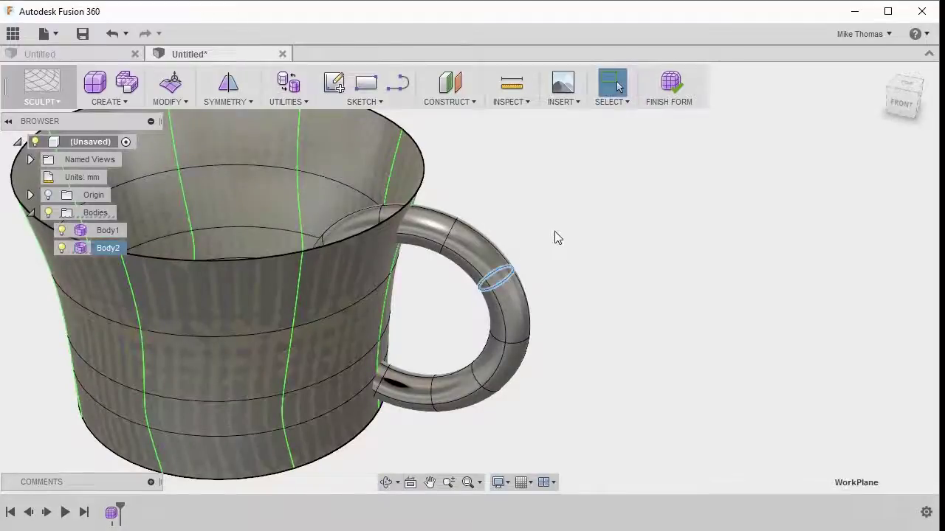
{"action": "right_click", "coordinate": [553, 229]}
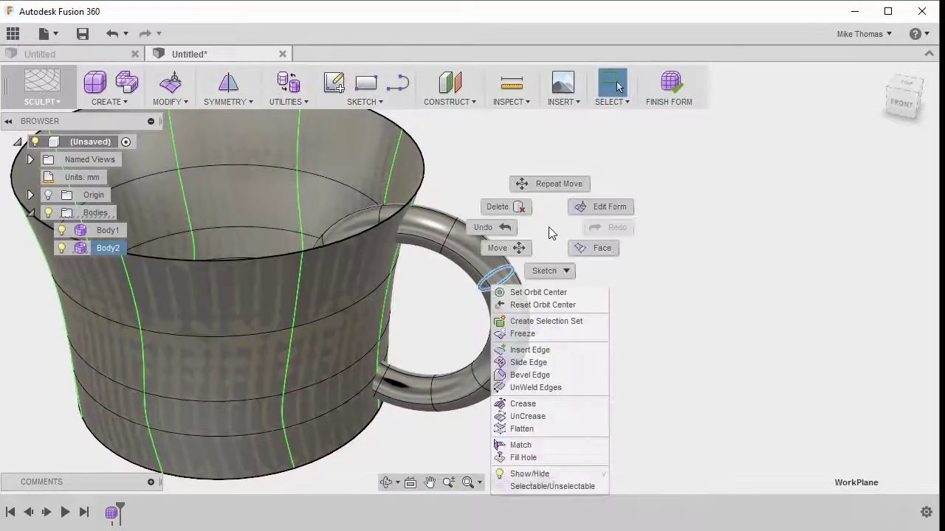
{"action": "left_click", "coordinate": [604, 208]}
{"action": "left_click_drag", "start_coordinate": [540, 286], "coordinate": [566, 292]}
{"action": "left_click_drag", "start_coordinate": [527, 244], "coordinate": [562, 250]}
{"action": "left_click", "coordinate": [778, 327]}
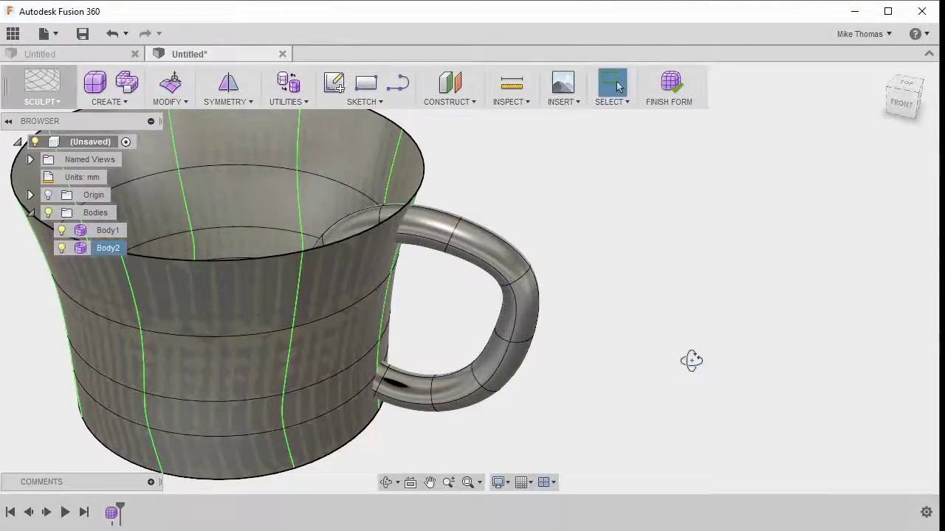
{"action": "middle_click_drag", "start_coordinate": [691, 360], "coordinate": [702, 340], "text": "shift"}
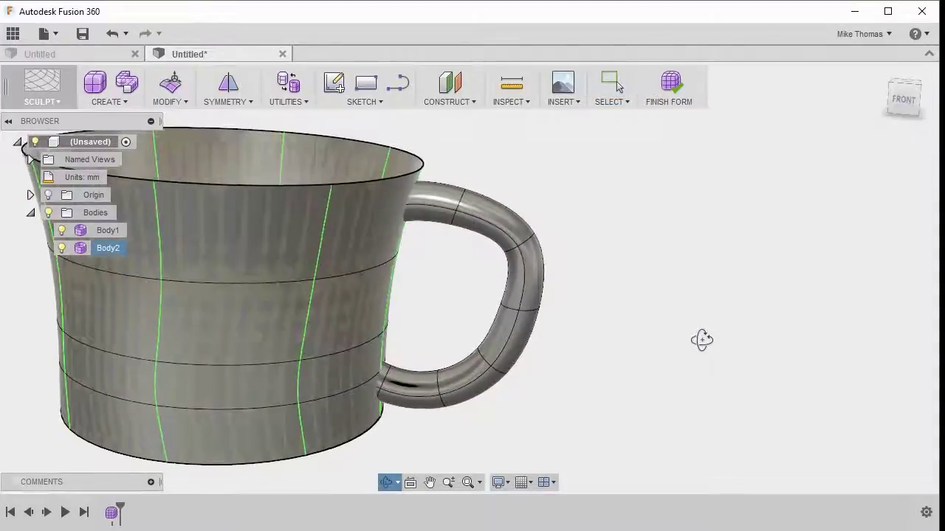
Use Edit Form to lower the handle's edge loop 5 mm and tilt it -20 degrees
{"action": "double_click", "coordinate": [514, 315]}
{"action": "right_click", "coordinate": [576, 282]}
{"action": "left_click", "coordinate": [628, 258]}
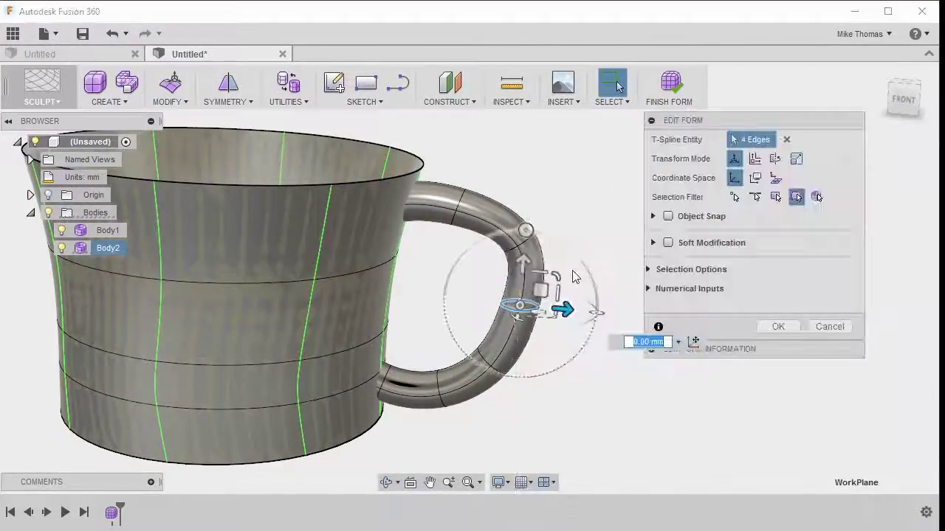
{"action": "left_click_drag", "start_coordinate": [525, 266], "coordinate": [548, 248]}
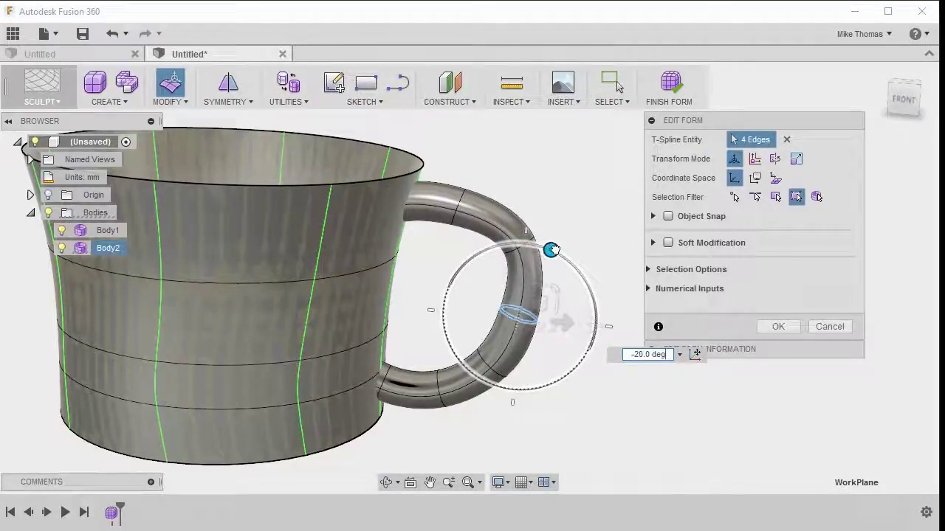
{"action": "left_click", "coordinate": [778, 326]}
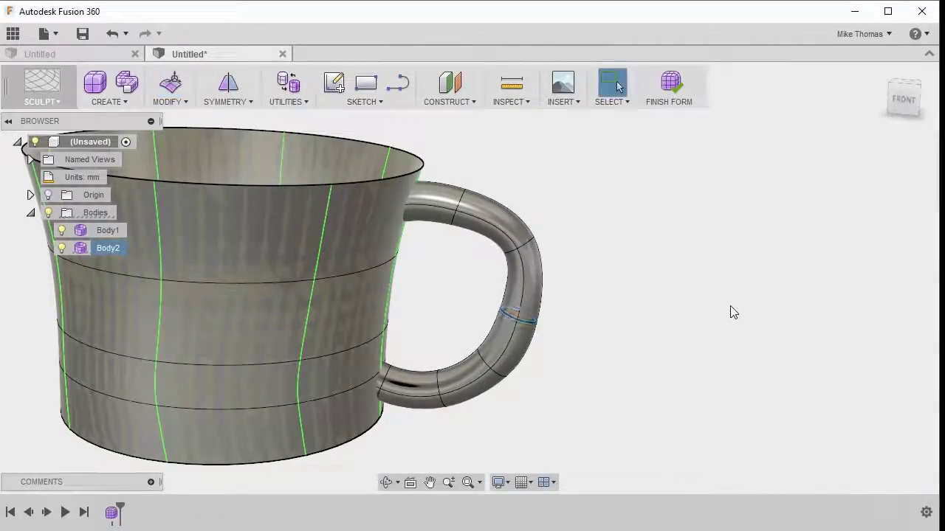
{"action": "middle_click_drag", "start_coordinate": [731, 312], "coordinate": [477, 232], "text": "shift"}
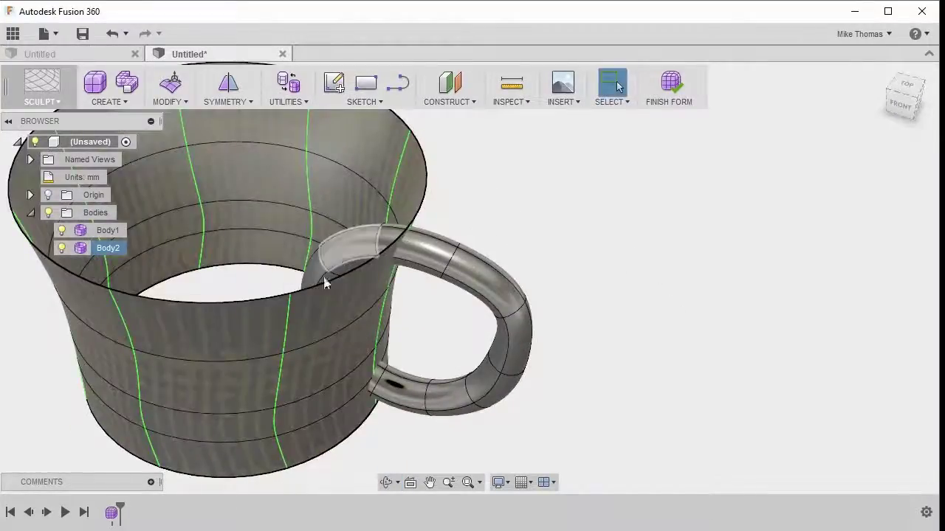
{"action": "scroll", "coordinate": [524, 270], "scroll_direction": "down", "scroll_amount": 5}
{"action": "middle_click_drag", "start_coordinate": [525, 256], "coordinate": [624, 277], "text": "shift"}
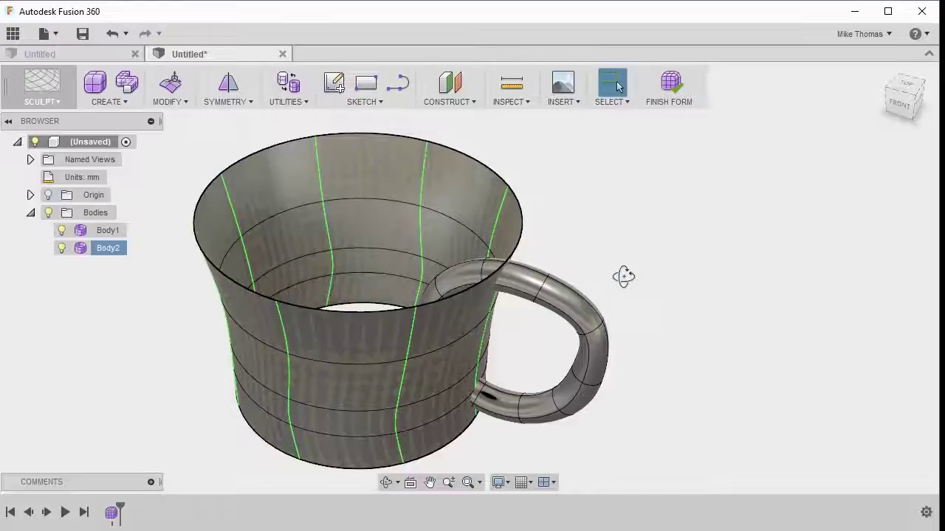
Finish the form, switch to the PATCH workspace and expand its CREATE menu
{"action": "left_click", "coordinate": [669, 89]}
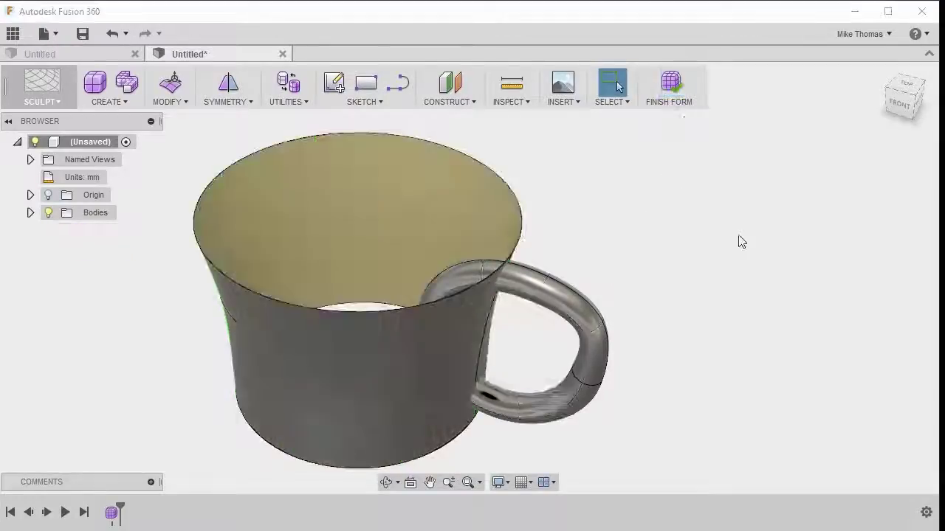
{"action": "middle_click_drag", "start_coordinate": [719, 261], "coordinate": [711, 266], "text": "shift"}
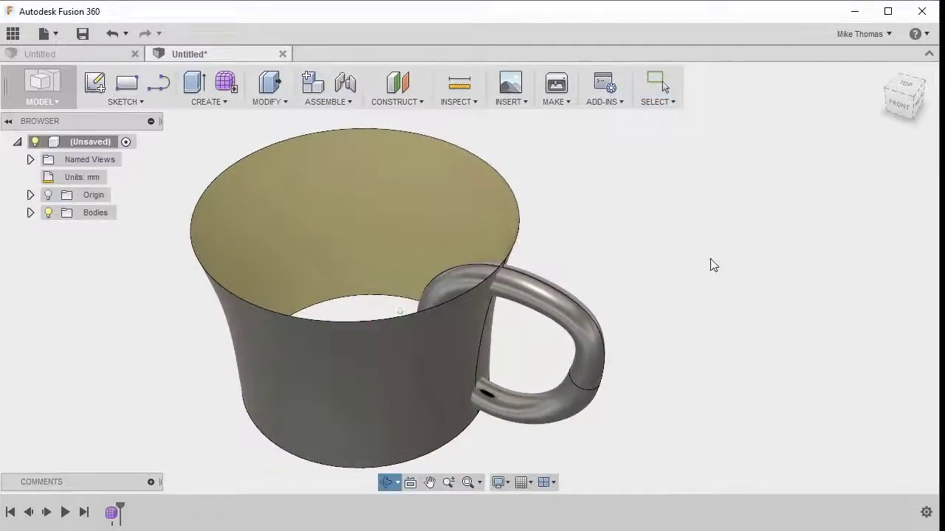
{"action": "left_click", "coordinate": [50, 103]}
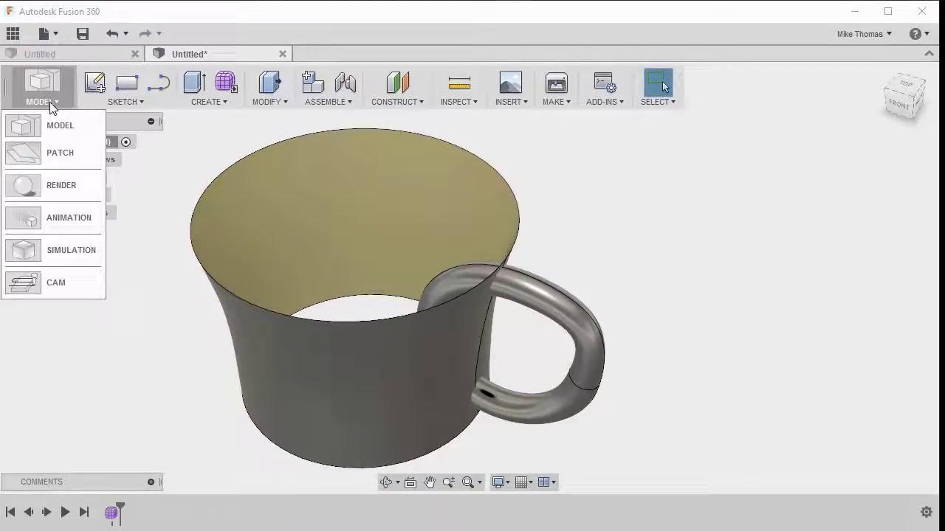
{"action": "left_click", "coordinate": [56, 153]}
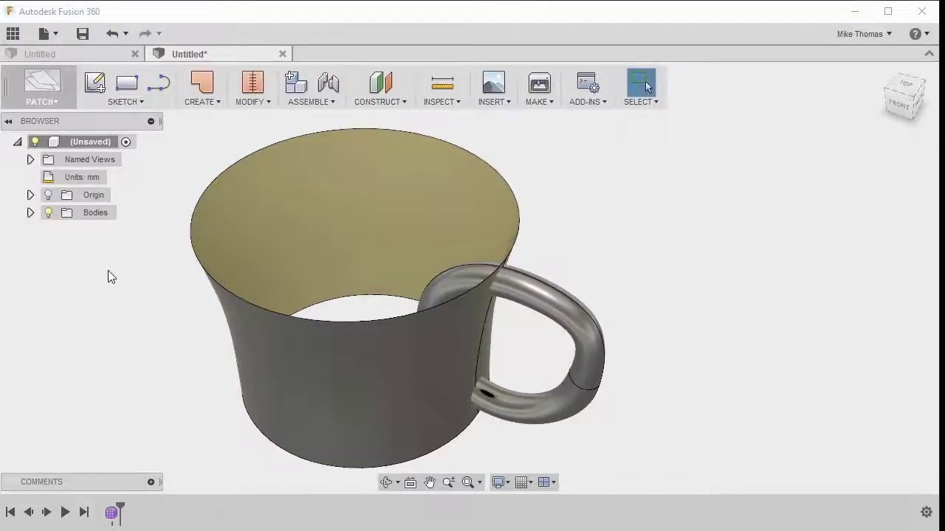
{"action": "left_click", "coordinate": [217, 104]}
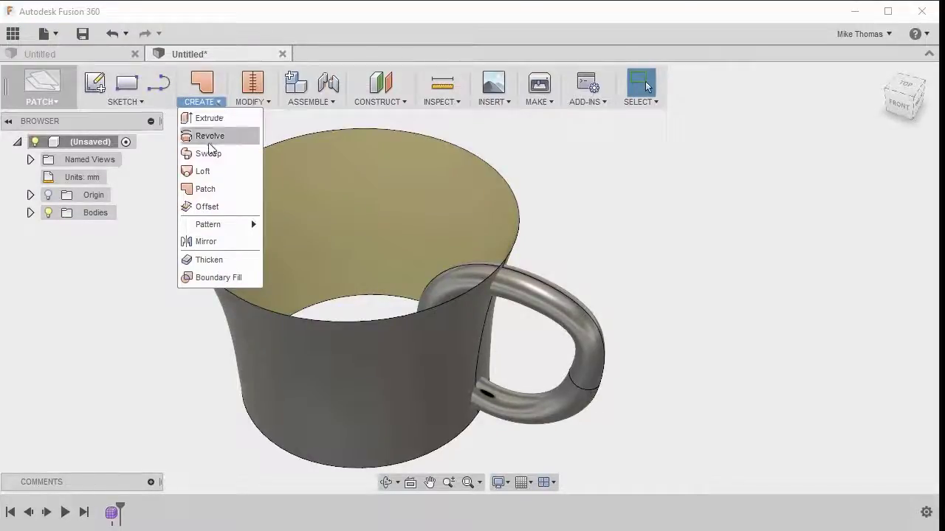
Cap the cup's top rim with a patch surface
{"action": "left_click", "coordinate": [205, 189]}
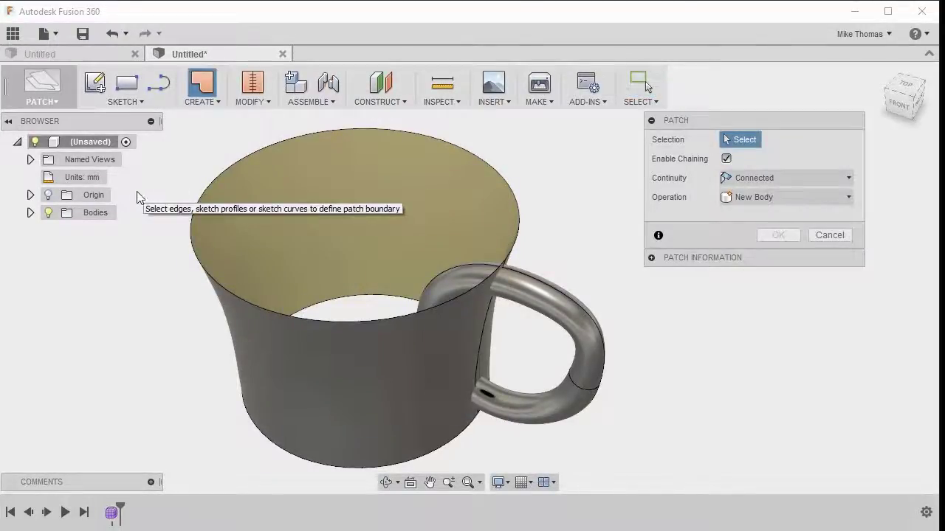
{"action": "left_click", "coordinate": [223, 174]}
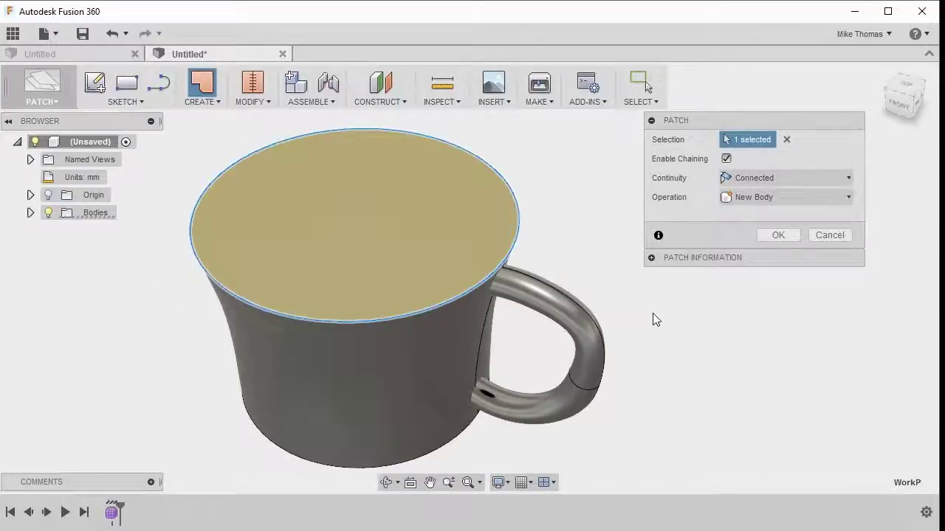
{"action": "left_click", "coordinate": [778, 236]}
Cap the cup's bottom rim with a second patch surface
{"action": "middle_click_drag", "start_coordinate": [695, 278], "coordinate": [671, 187], "text": "shift"}
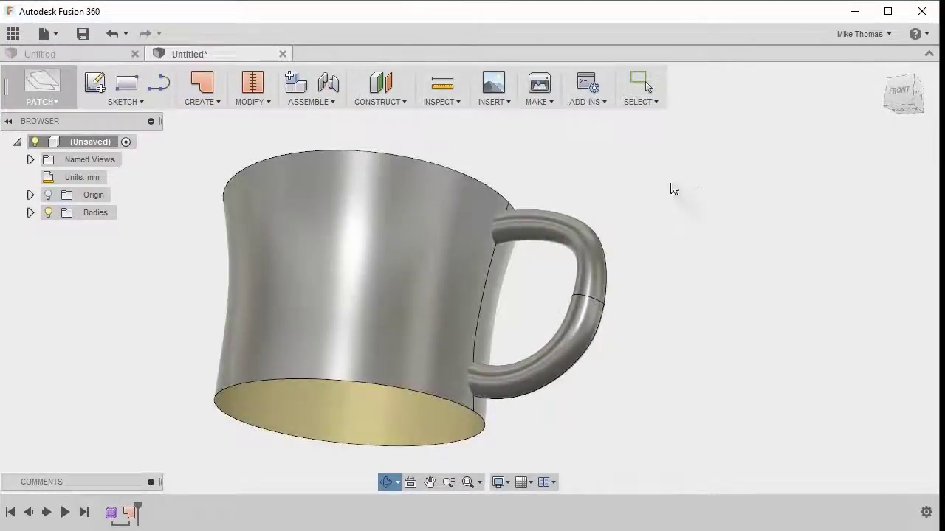
{"action": "left_click", "coordinate": [195, 103]}
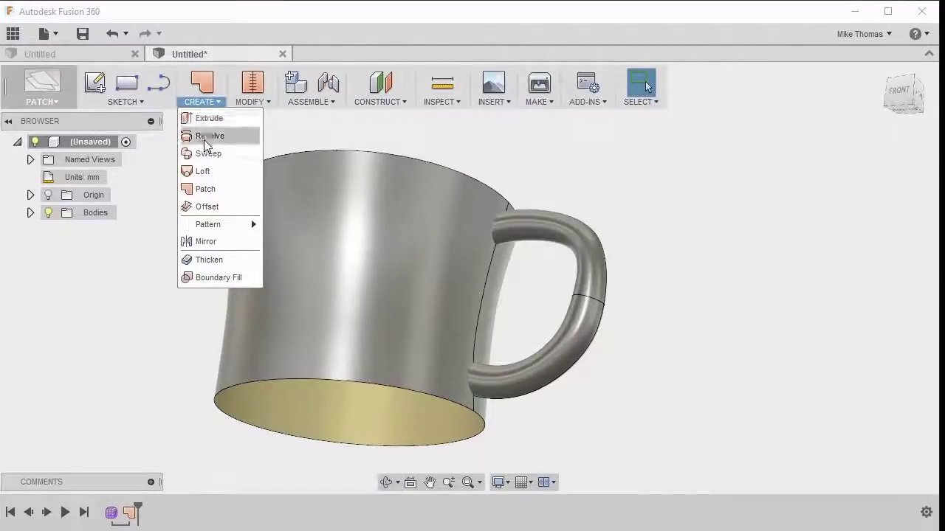
{"action": "left_click", "coordinate": [199, 187]}
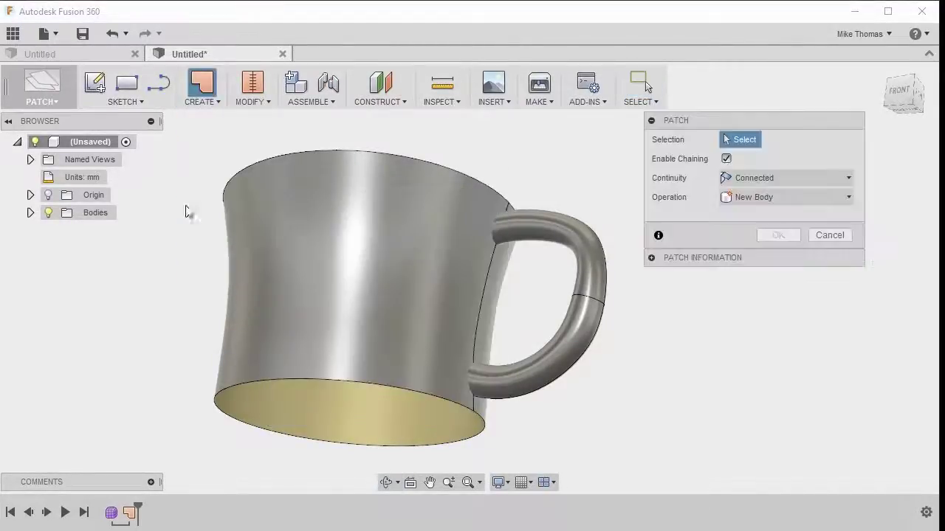
{"action": "left_click", "coordinate": [231, 385]}
{"action": "left_click", "coordinate": [791, 235]}
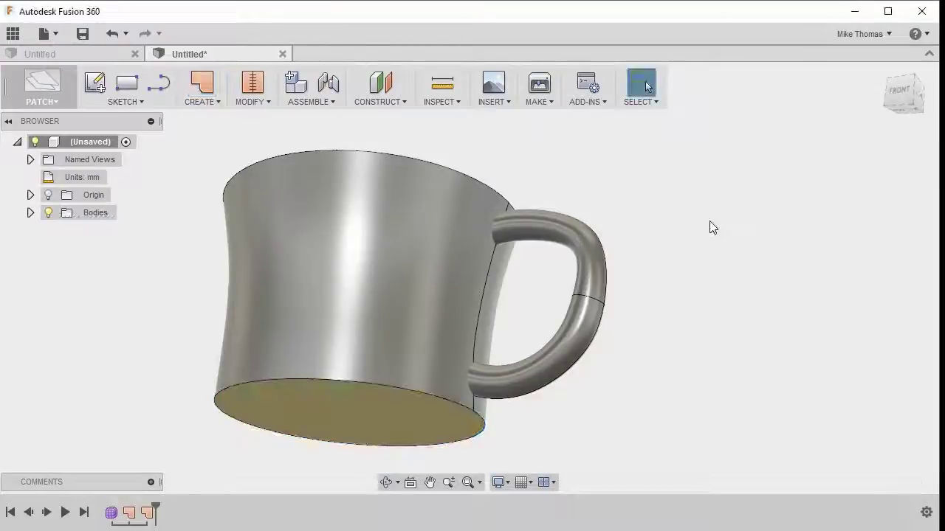
{"action": "middle_click_drag", "start_coordinate": [710, 226], "coordinate": [711, 288], "text": "shift"}
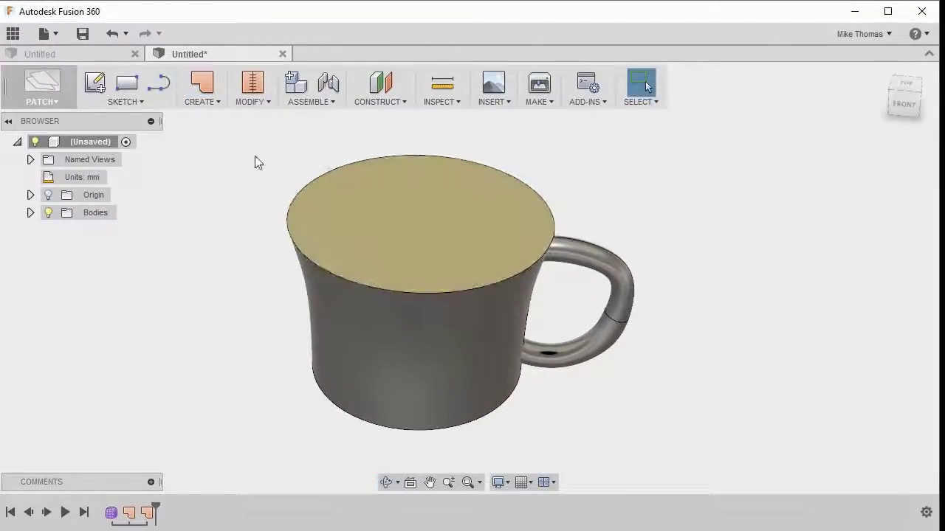
{"action": "left_click", "coordinate": [250, 105]}
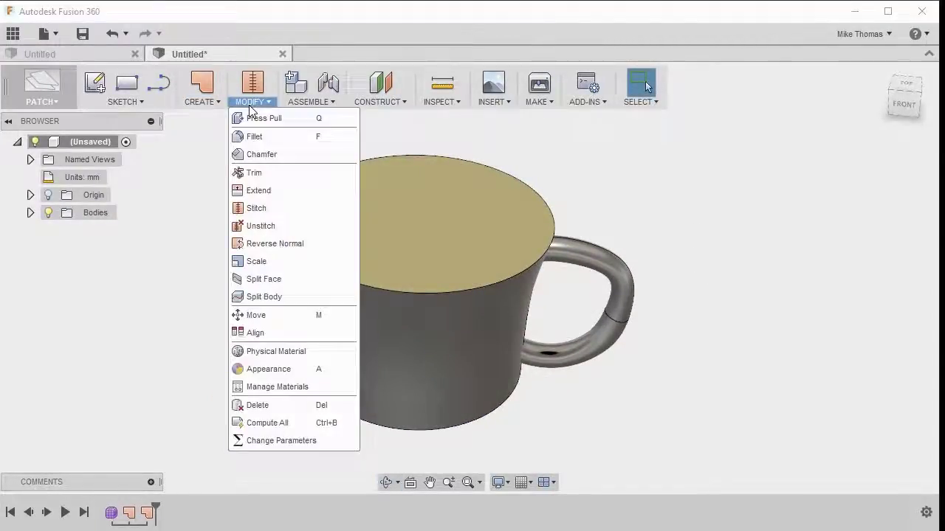
Stitch the cup wall and two patch caps into solid Body5, then check Bodies in the browser
{"action": "left_click", "coordinate": [251, 208]}
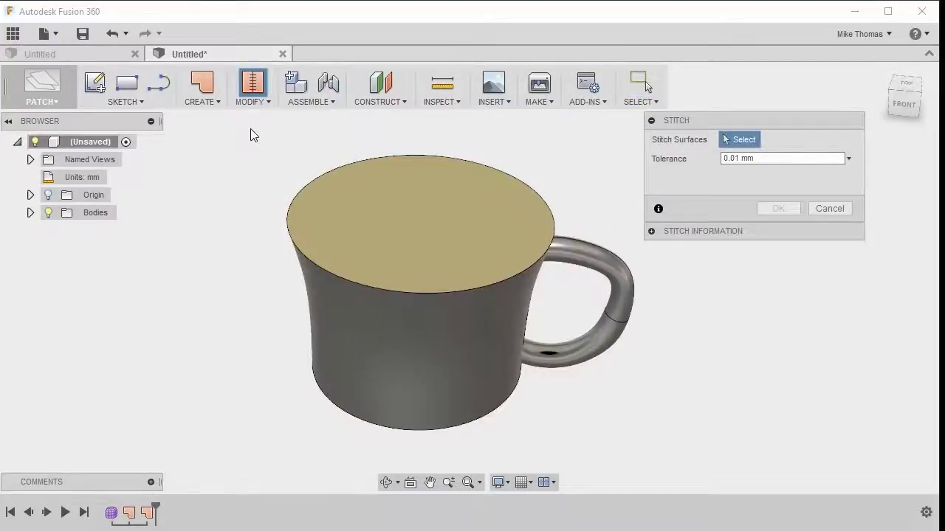
{"action": "left_click_drag", "start_coordinate": [455, 350], "coordinate": [576, 456]}
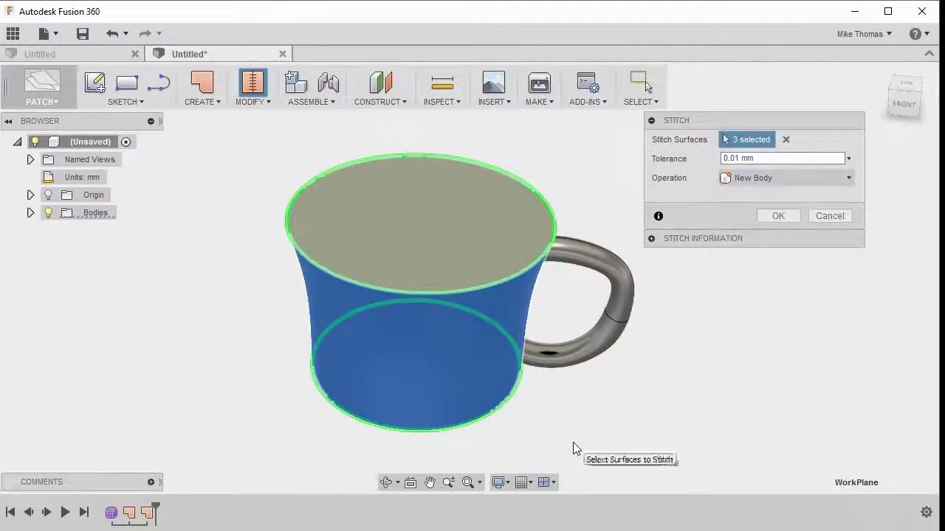
{"action": "left_click", "coordinate": [778, 216]}
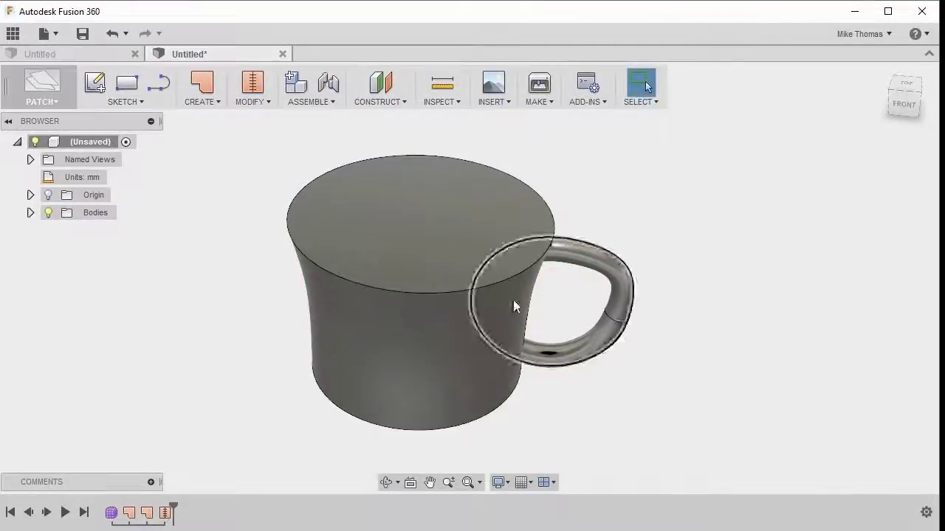
{"action": "left_click", "coordinate": [31, 212]}
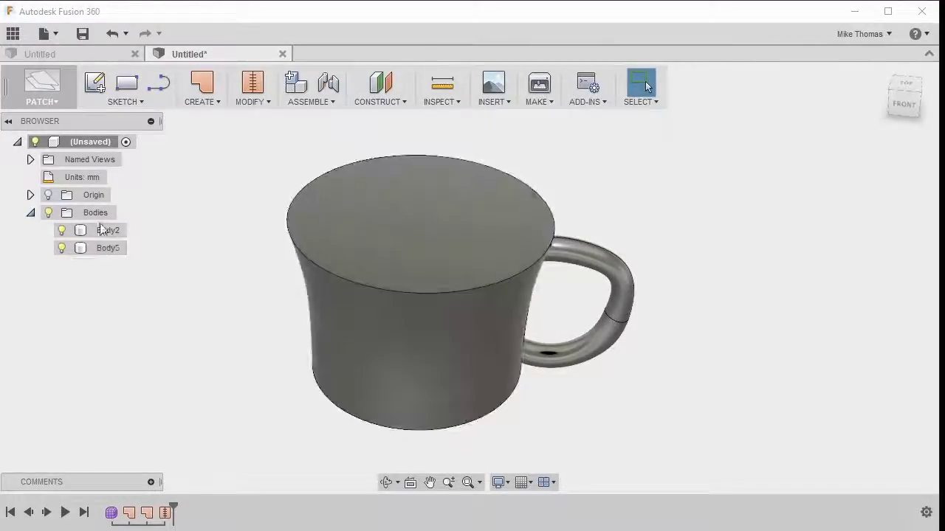
{"action": "left_click", "coordinate": [48, 103]}
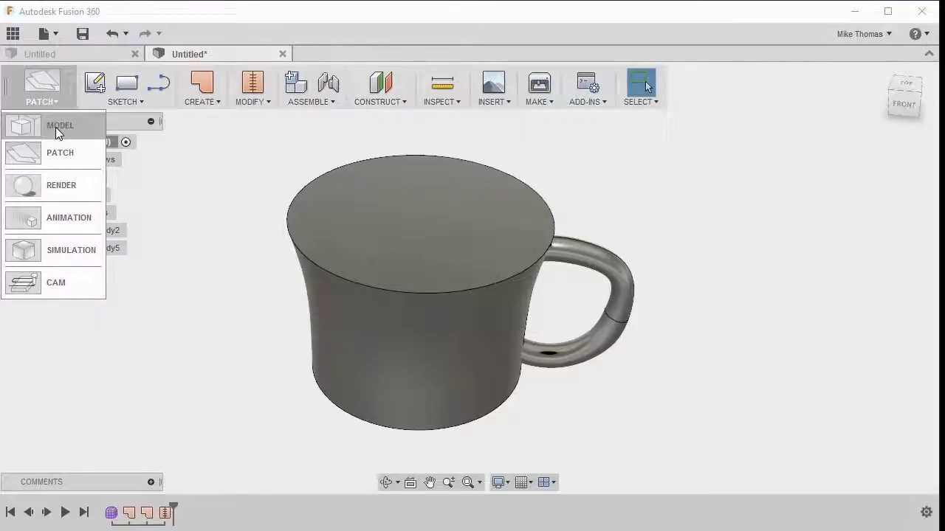
Back in the Design workspace, start a Shell on the cup with its top face removed
{"action": "left_click", "coordinate": [55, 127]}
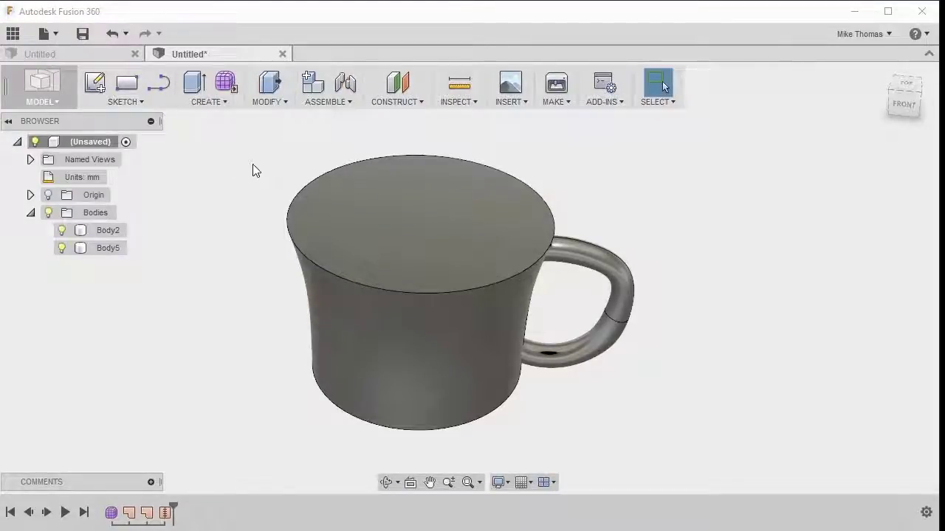
{"action": "left_click", "coordinate": [268, 103]}
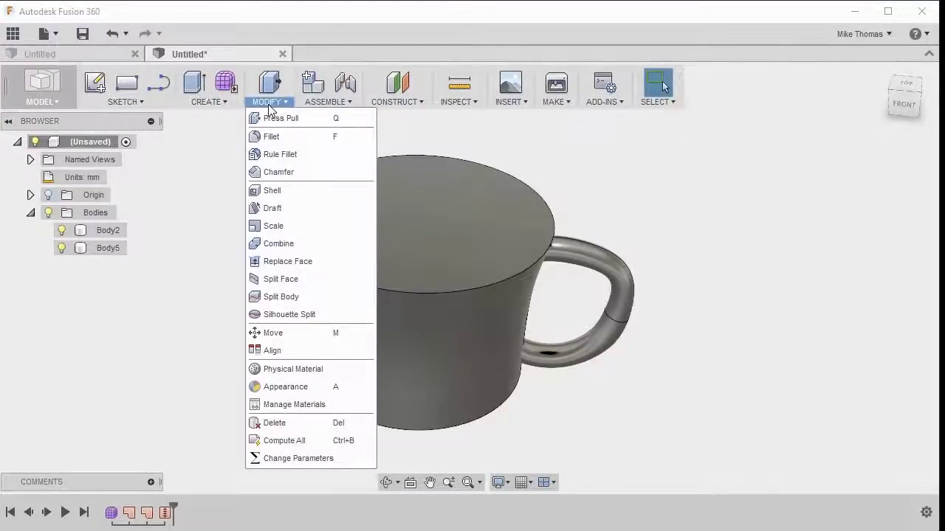
{"action": "left_click", "coordinate": [271, 192]}
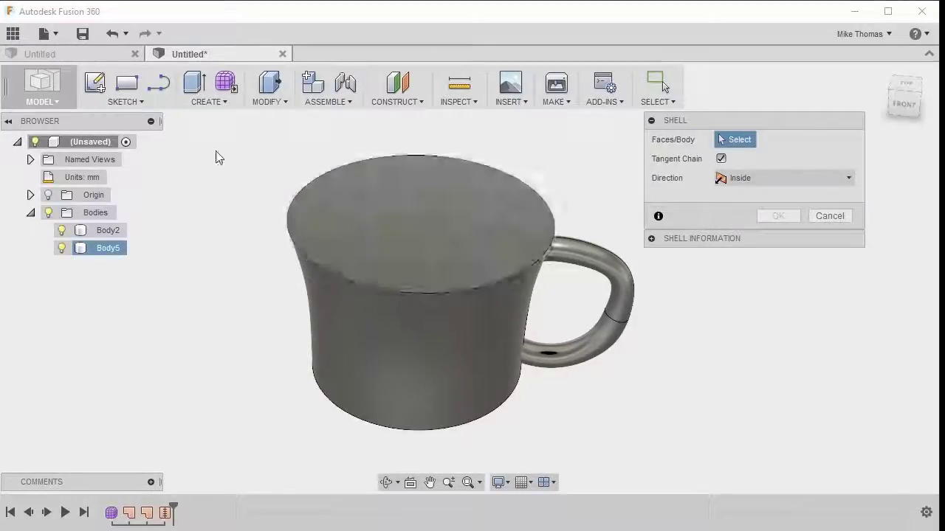
{"action": "left_click", "coordinate": [357, 205]}
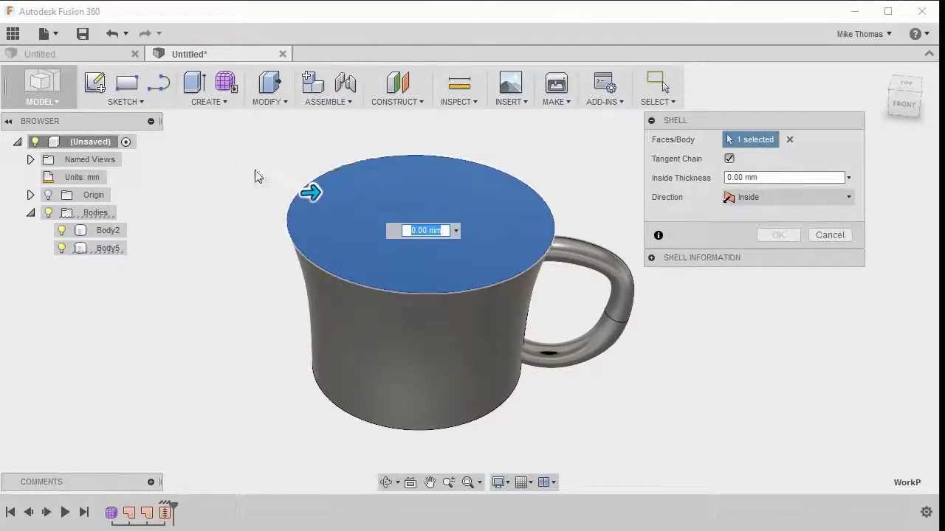
{"action": "mouse_move", "coordinate": [327, 189]}
{"action": "left_mouse_down"}
{"action": "mouse_move", "coordinate": [337, 189]}
{"action": "mouse_move", "coordinate": [312, 190]}
{"action": "mouse_move", "coordinate": [339, 194]}
{"action": "mouse_move", "coordinate": [327, 190]}
{"action": "left_mouse_up"}
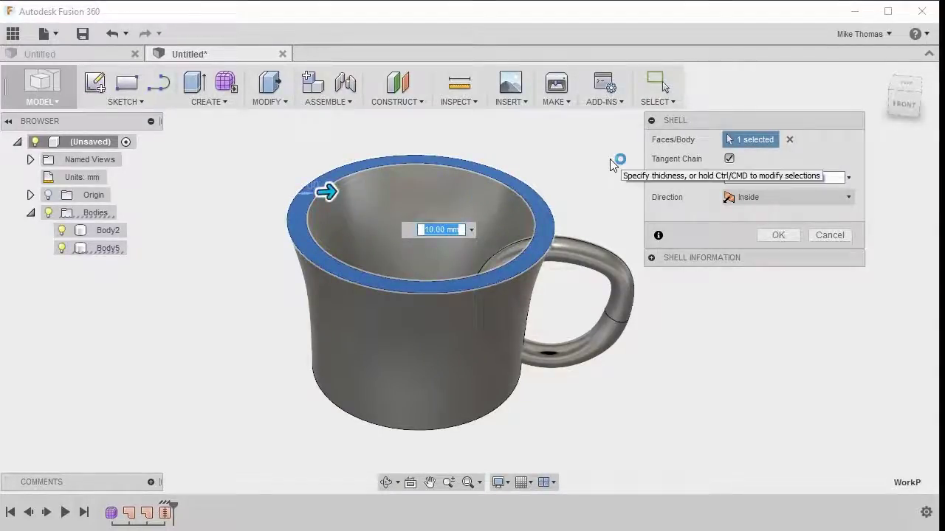
Set the shell inside thickness to 5 mm, confirm, and inspect the hollow interior
{"action": "left_click_drag", "start_coordinate": [764, 177], "coordinate": [725, 178]}
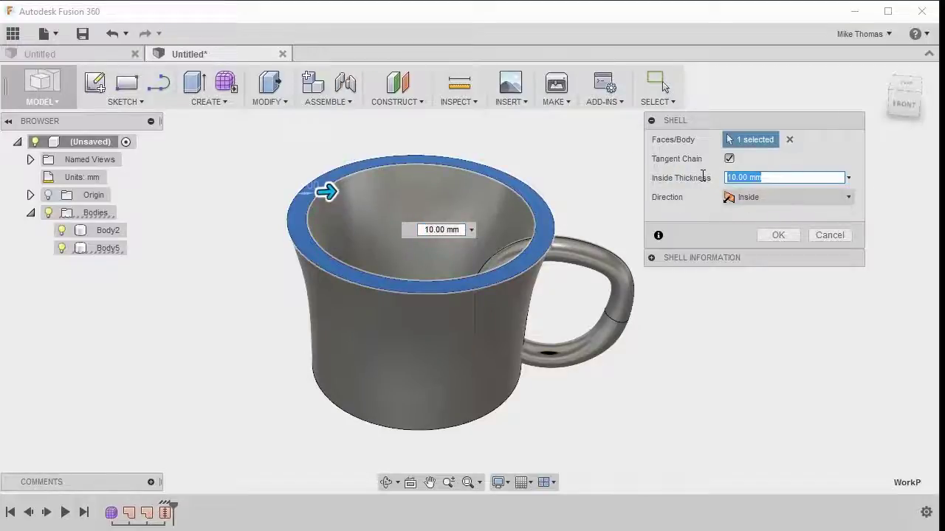
{"action": "type", "text": "7"}
{"action": "key", "text": "BackSpace"}
{"action": "type", "text": "5"}
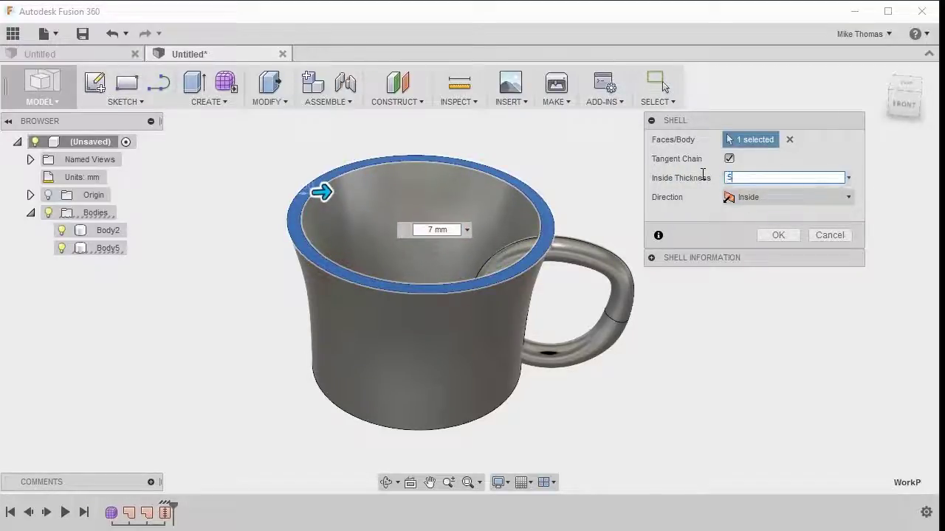
{"action": "middle_click_drag", "start_coordinate": [526, 182], "coordinate": [518, 163], "text": "shift"}
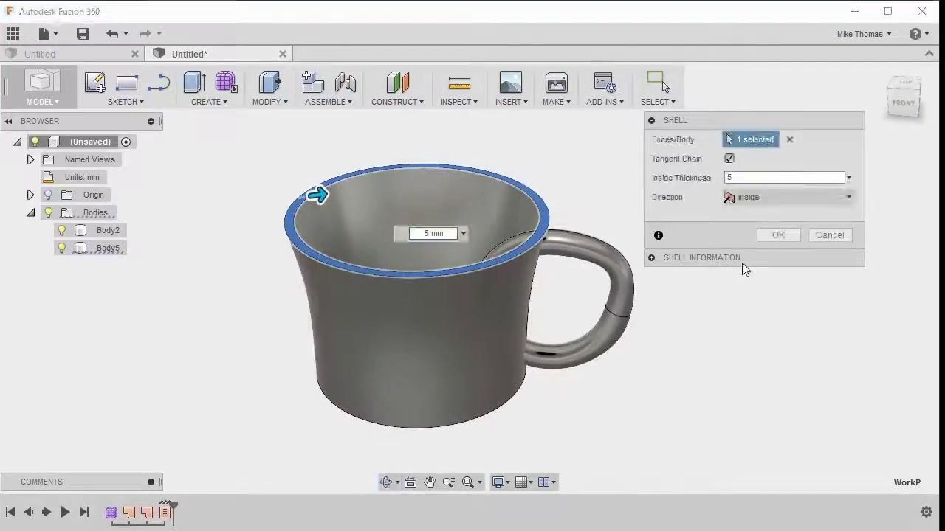
{"action": "left_click", "coordinate": [778, 235]}
{"action": "middle_click_drag", "start_coordinate": [615, 184], "coordinate": [654, 194], "text": "shift"}
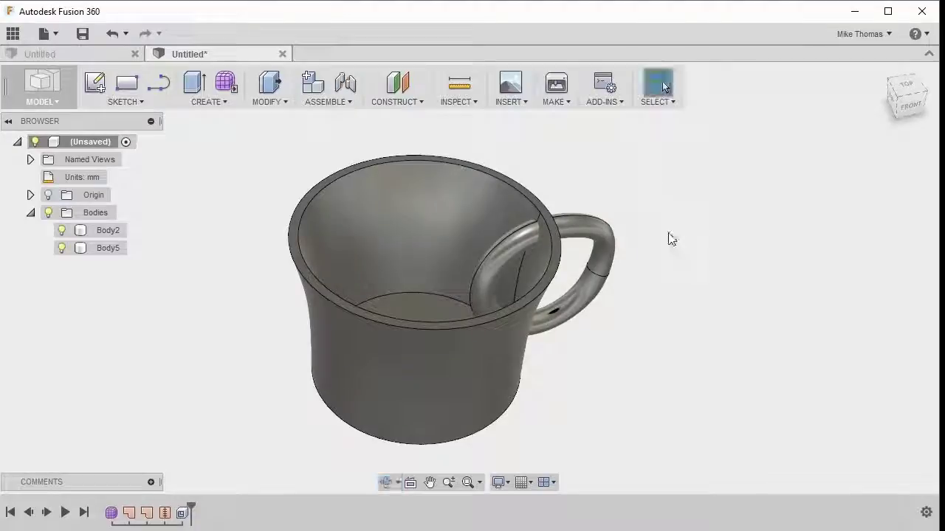
{"action": "scroll", "coordinate": [666, 305], "scroll_direction": "up", "scroll_amount": 3}
{"action": "middle_click_drag", "start_coordinate": [568, 253], "coordinate": [627, 285], "text": "shift"}
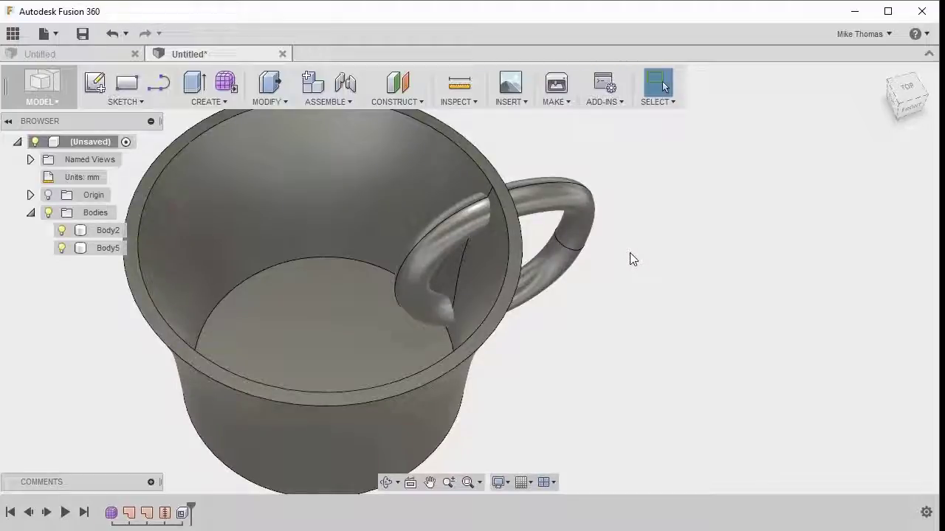
Split the handle ring Body2 using the cup body as the splitting tool
{"action": "left_click", "coordinate": [278, 101]}
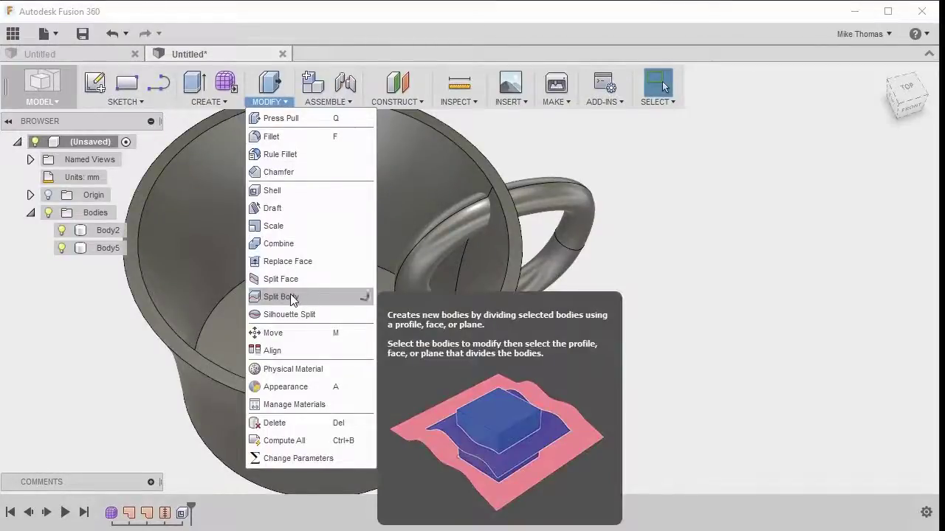
{"action": "left_click", "coordinate": [290, 296]}
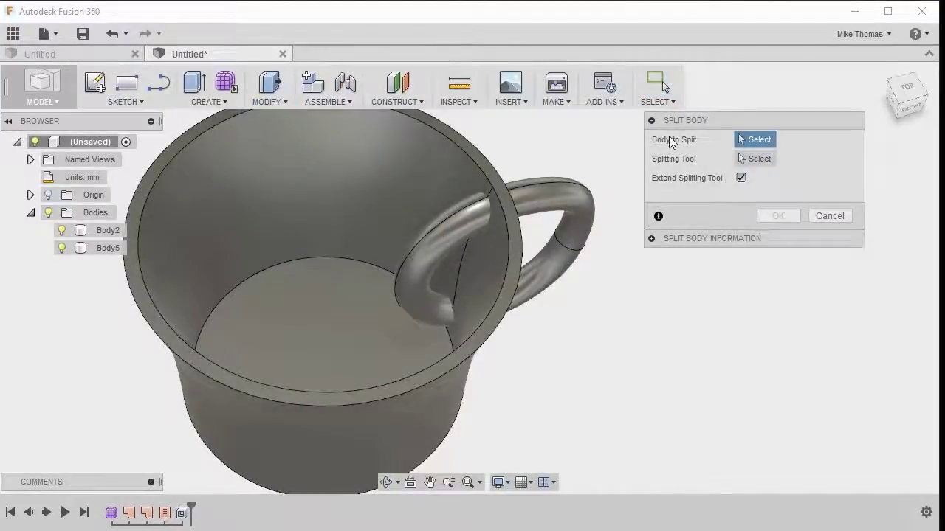
{"action": "left_click", "coordinate": [559, 188]}
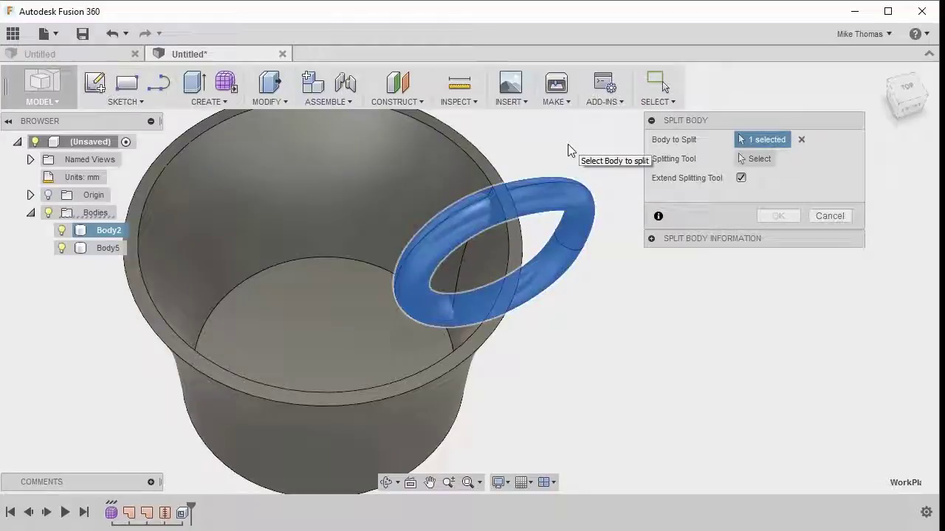
{"action": "left_click", "coordinate": [755, 160]}
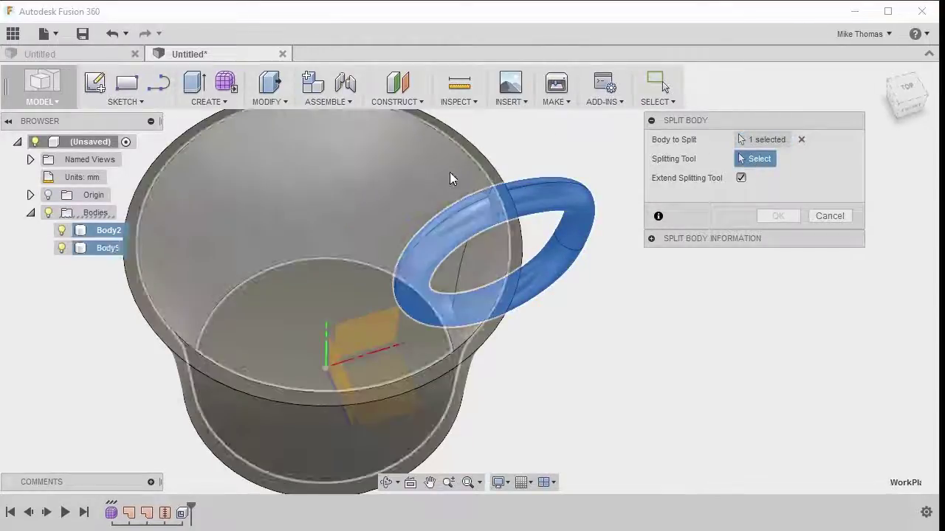
{"action": "left_click", "coordinate": [449, 175]}
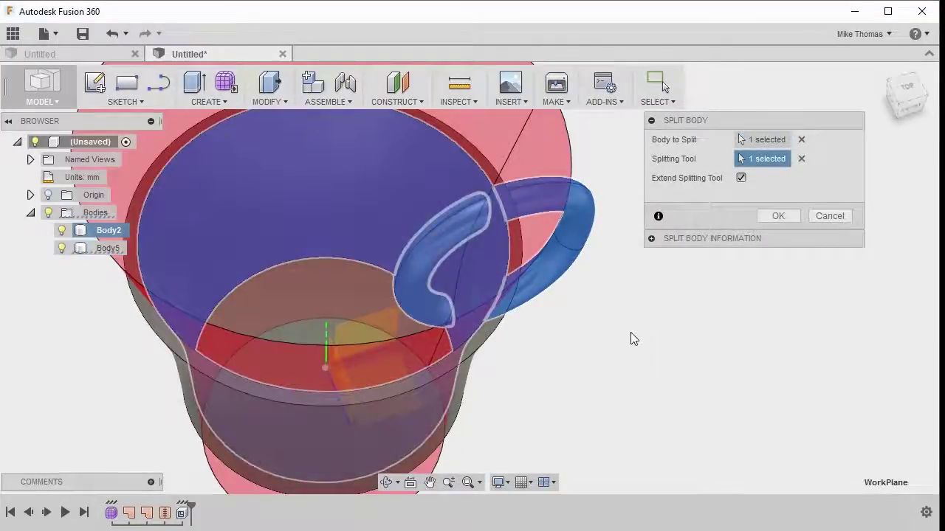
{"action": "left_click", "coordinate": [741, 178]}
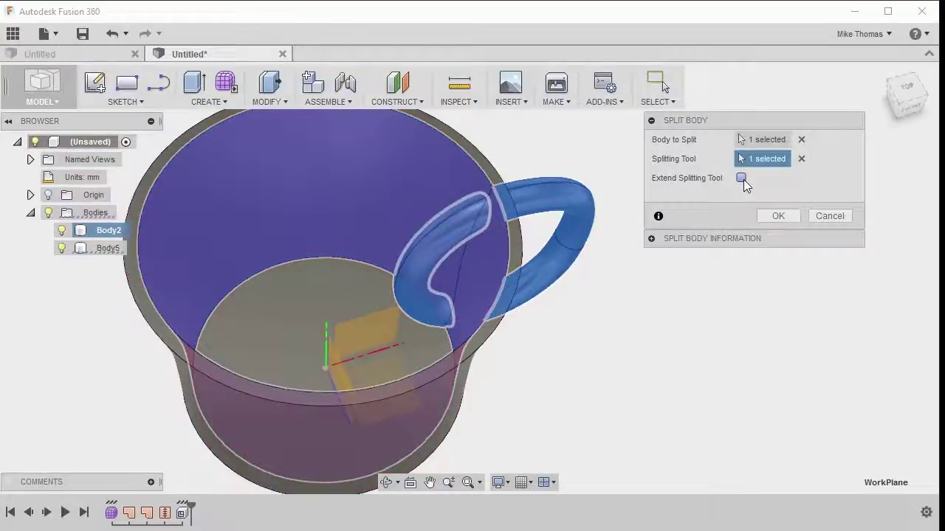
{"action": "left_click", "coordinate": [741, 178]}
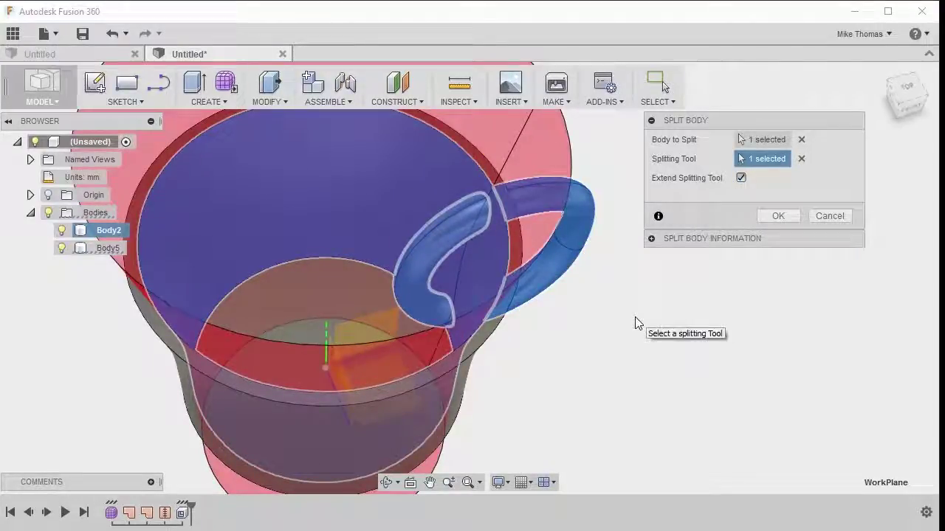
{"action": "left_click", "coordinate": [779, 215]}
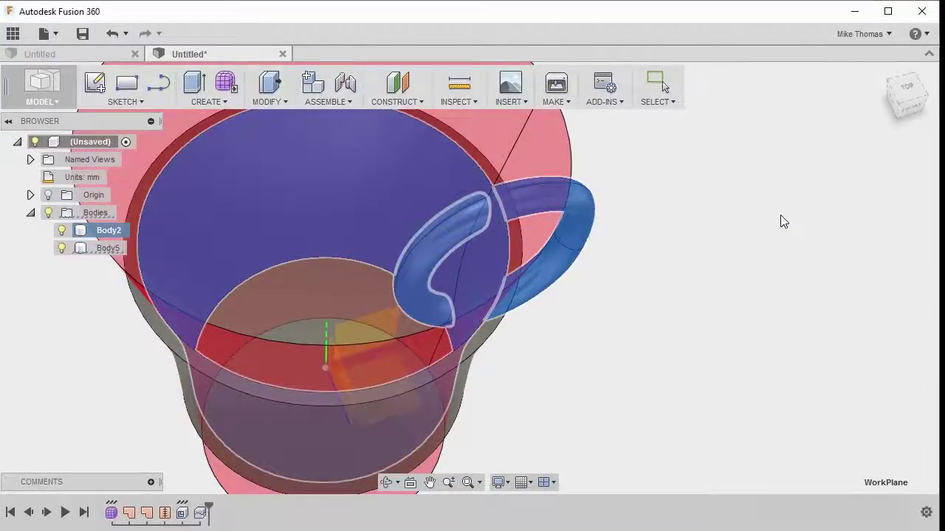
Hide the leftover handle piece Body6 inside the cup and reopen the cup's sculpted form
{"action": "middle_click_drag", "start_coordinate": [748, 251], "coordinate": [808, 236]}
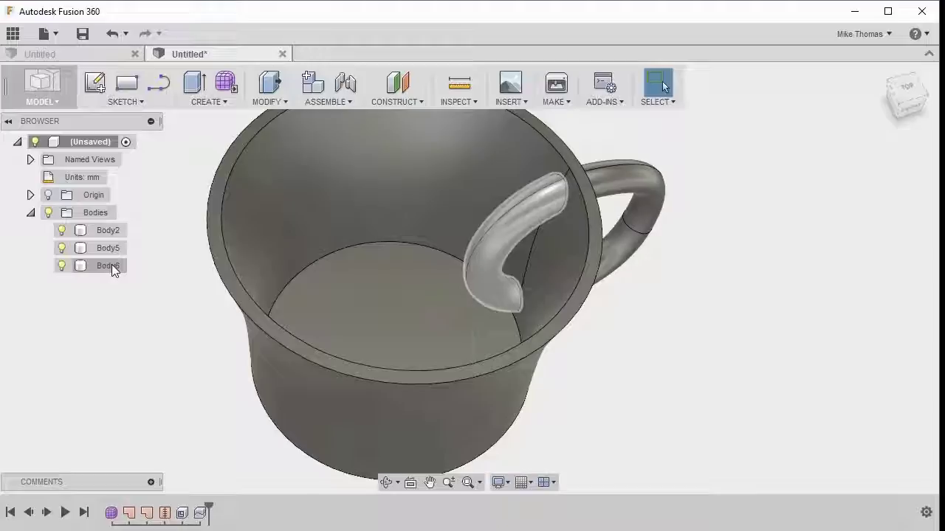
{"action": "left_click", "coordinate": [62, 266]}
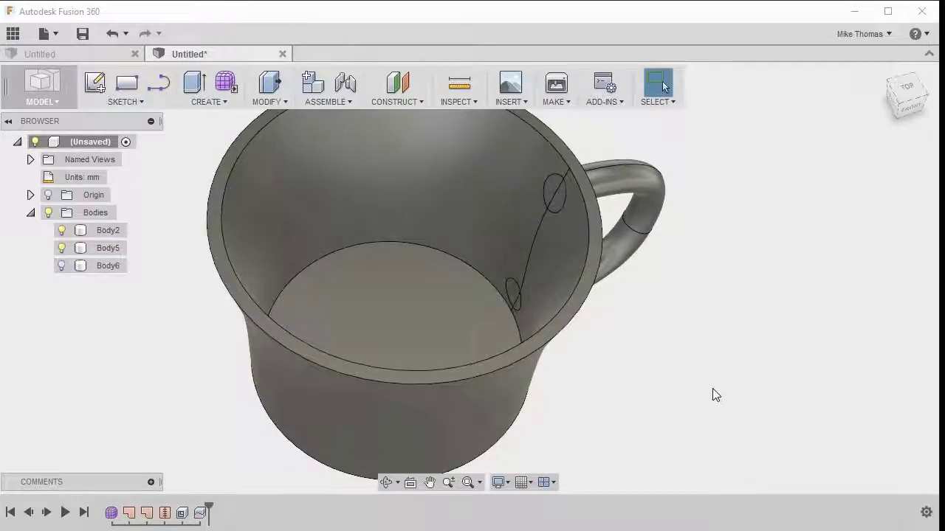
{"action": "middle_click_drag", "start_coordinate": [713, 389], "coordinate": [700, 349], "text": "shift"}
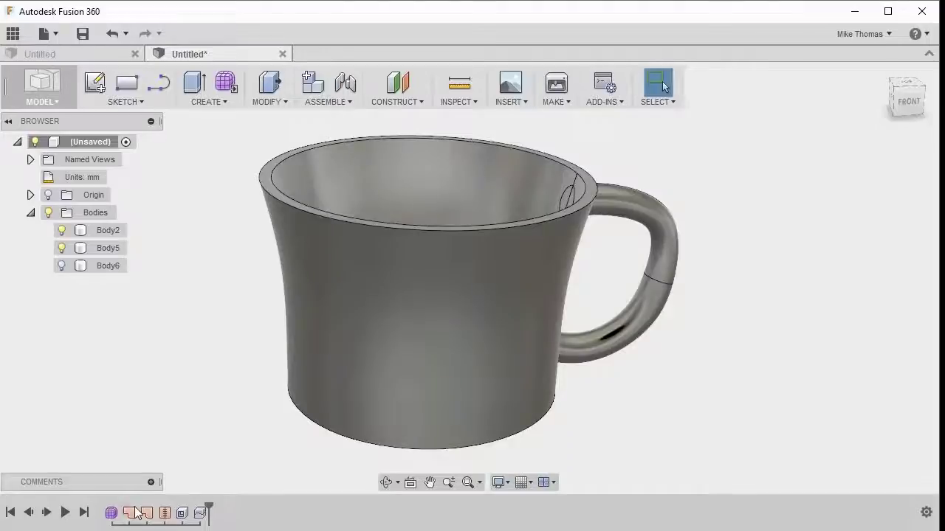
{"action": "double_click", "coordinate": [110, 513]}
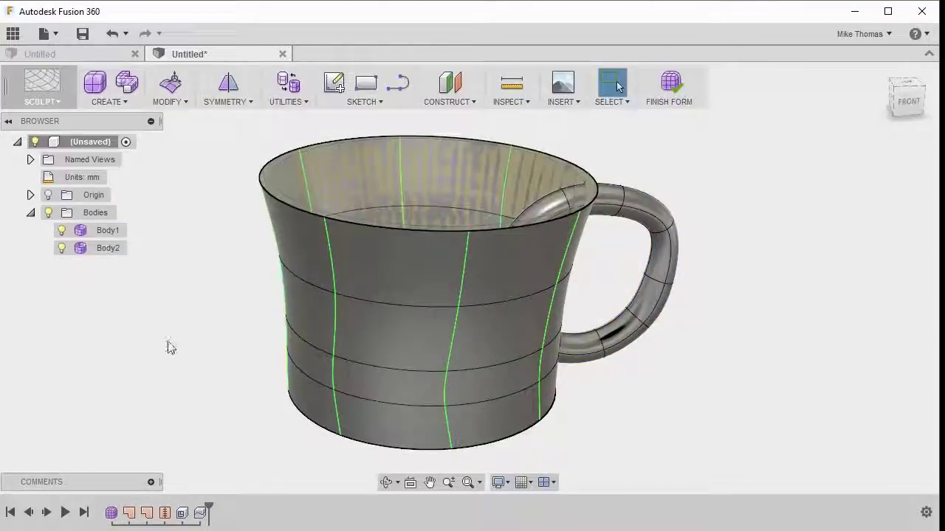
Raise the cup's rim edges 10 mm upward with Edit Form
{"action": "middle_click_drag", "start_coordinate": [169, 348], "coordinate": [188, 355]}
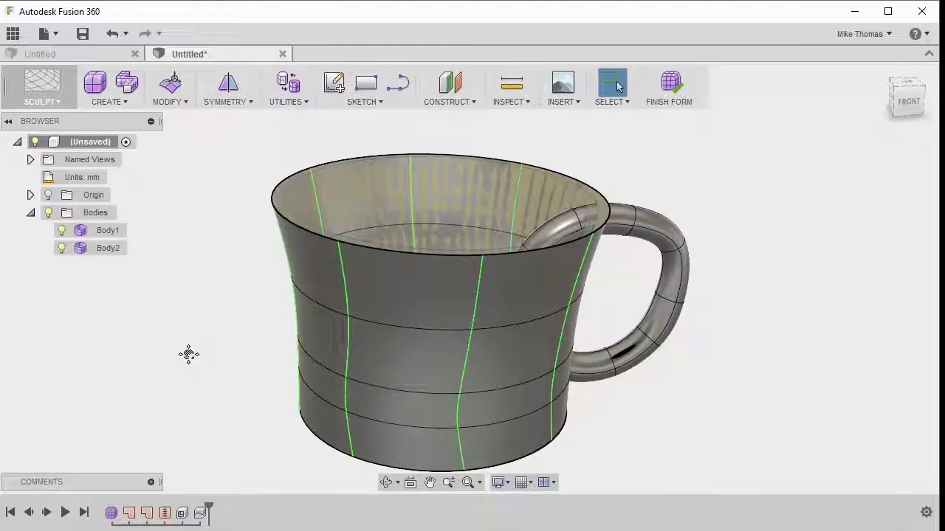
{"action": "left_click", "coordinate": [288, 224]}
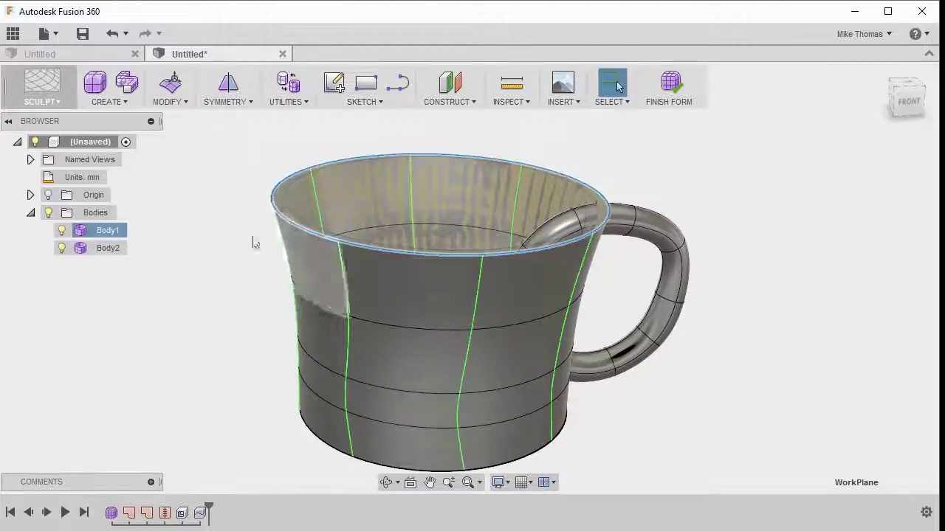
{"action": "middle_click_drag", "start_coordinate": [253, 241], "coordinate": [229, 257]}
{"action": "right_click", "coordinate": [226, 257]}
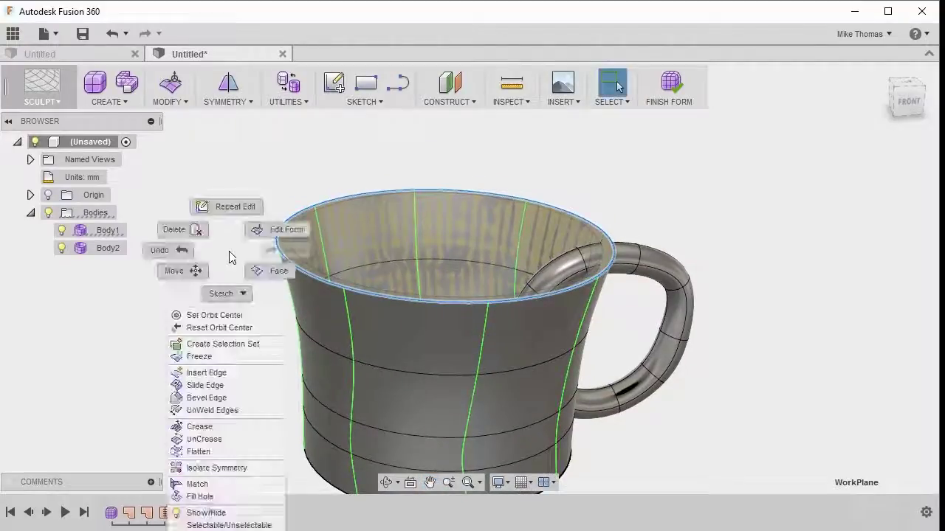
{"action": "left_click", "coordinate": [284, 228]}
{"action": "left_click_drag", "start_coordinate": [448, 194], "coordinate": [449, 151]}
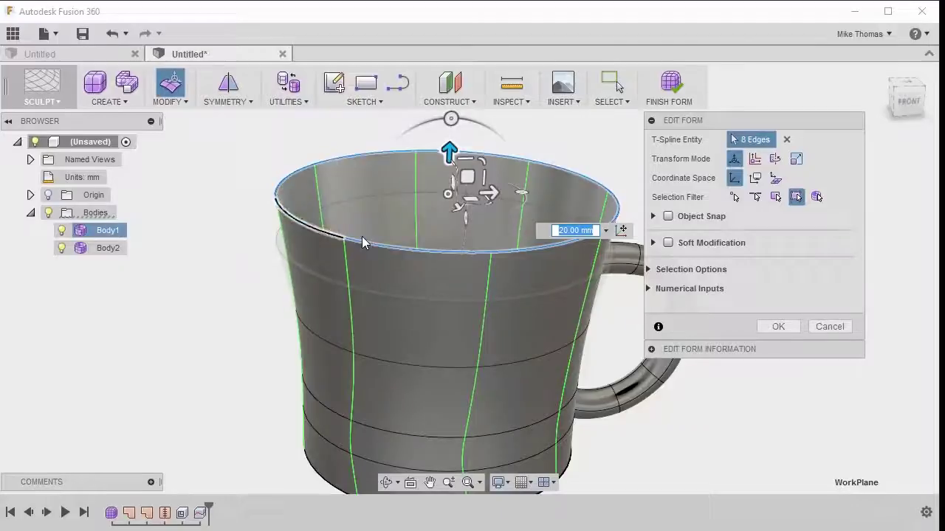
{"action": "left_click", "coordinate": [778, 326]}
Finish the form so the taller cup returns to a solid body
{"action": "middle_click_drag", "start_coordinate": [768, 229], "coordinate": [734, 215], "text": "shift"}
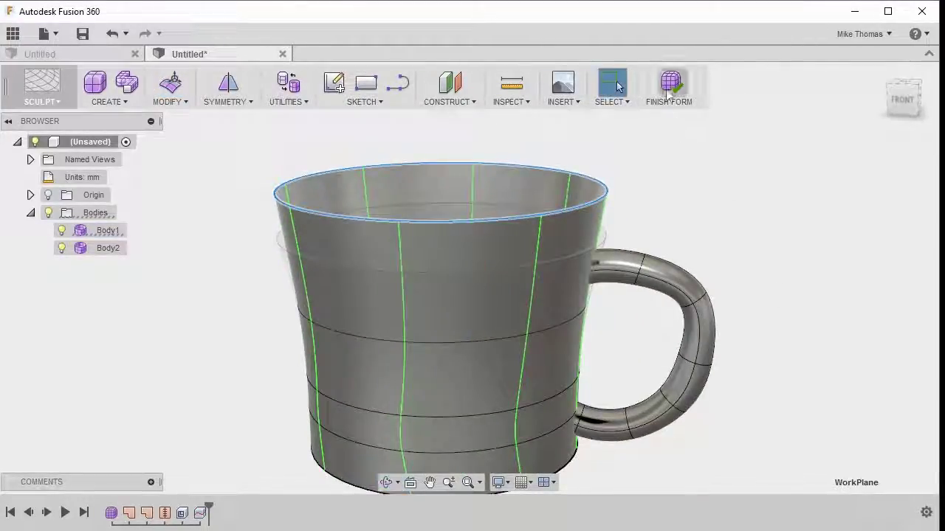
{"action": "left_click", "coordinate": [669, 92]}
{"action": "mouse_move", "coordinate": [755, 238]}
{"action": "middle_mouse_down", "text": "shift"}
{"action": "mouse_move", "coordinate": [755, 211]}
{"action": "mouse_move", "coordinate": [761, 231]}
{"action": "middle_mouse_up", "text": "shift"}
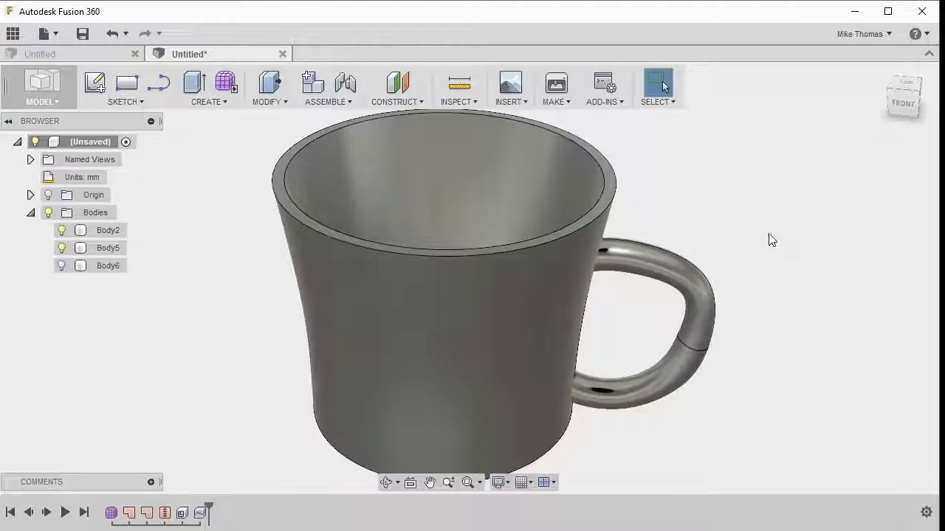
{"action": "middle_click_drag", "start_coordinate": [770, 239], "coordinate": [742, 194], "text": "shift"}
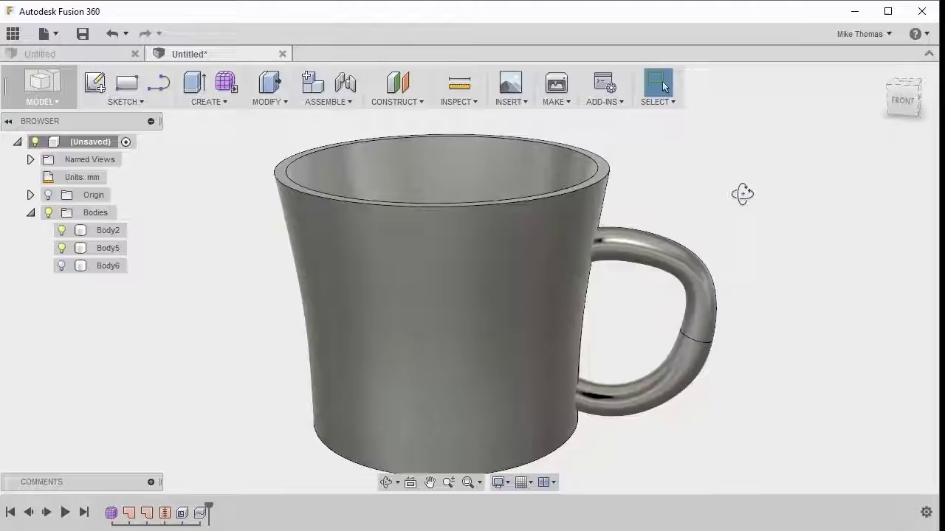